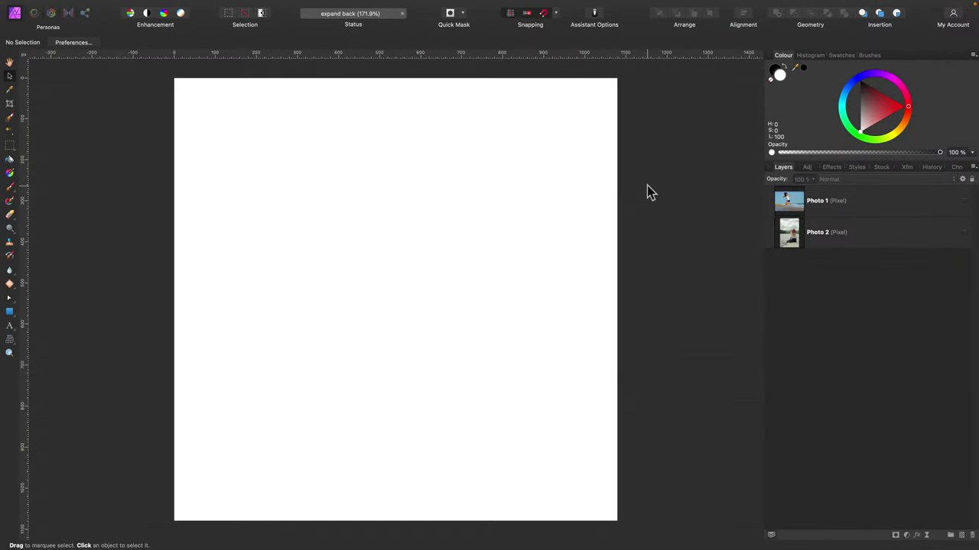
Step: Show the Photo 1 beach layer and duplicate it
{"action": "left_click", "coordinate": [961, 202]}
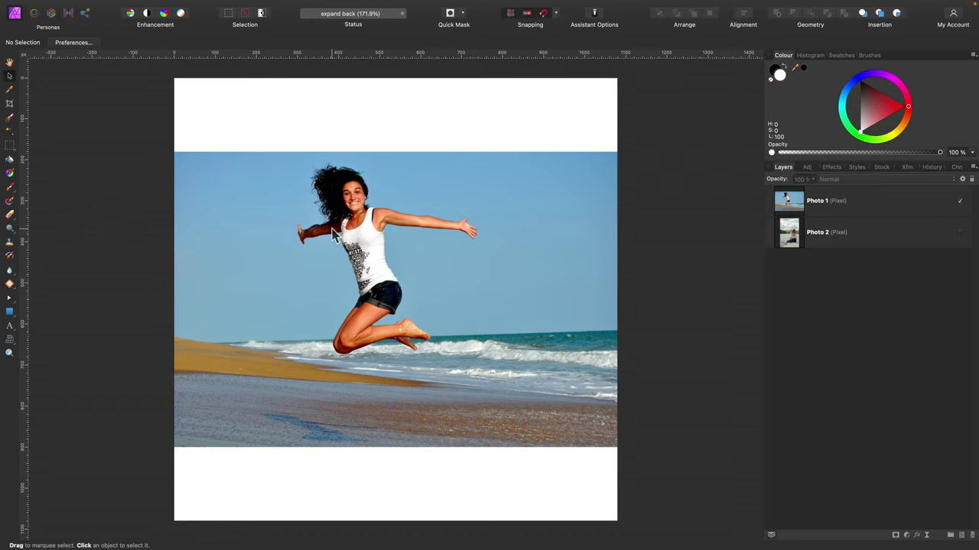
{"action": "left_click", "coordinate": [9, 145]}
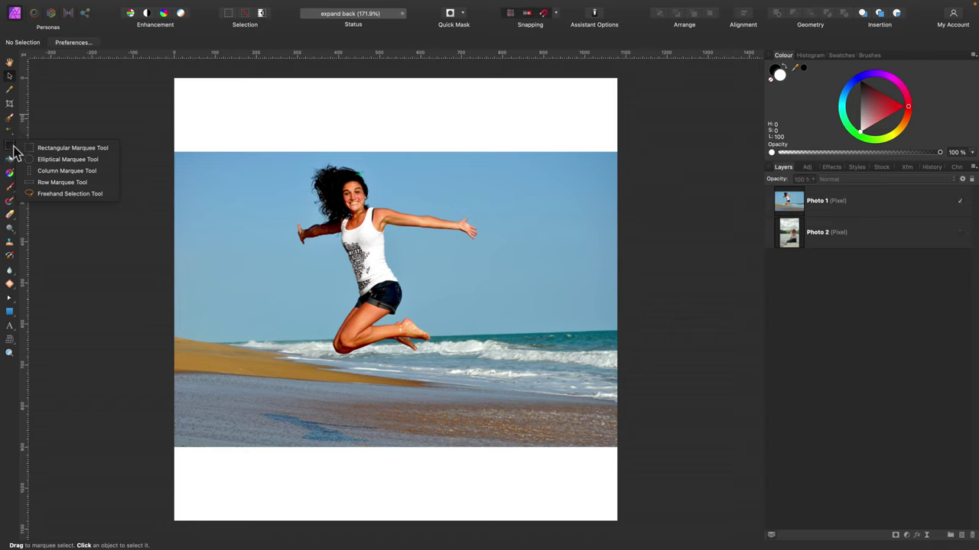
{"action": "left_click", "coordinate": [83, 148]}
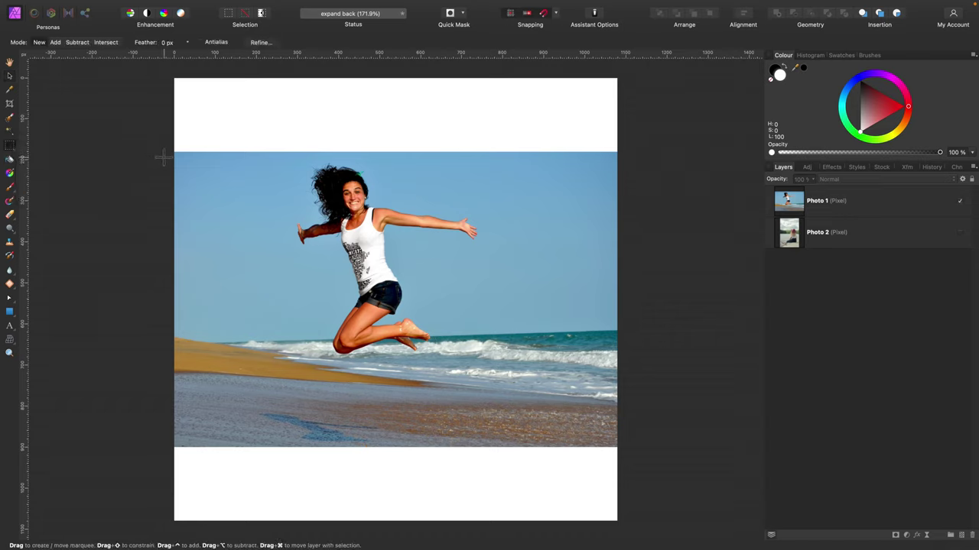
{"action": "right_click", "coordinate": [898, 206]}
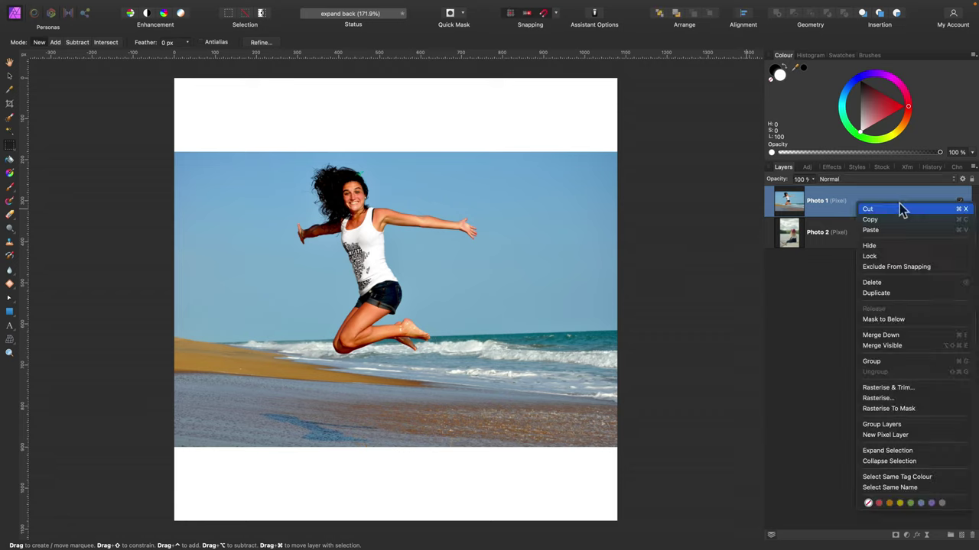
{"action": "left_click", "coordinate": [886, 295]}
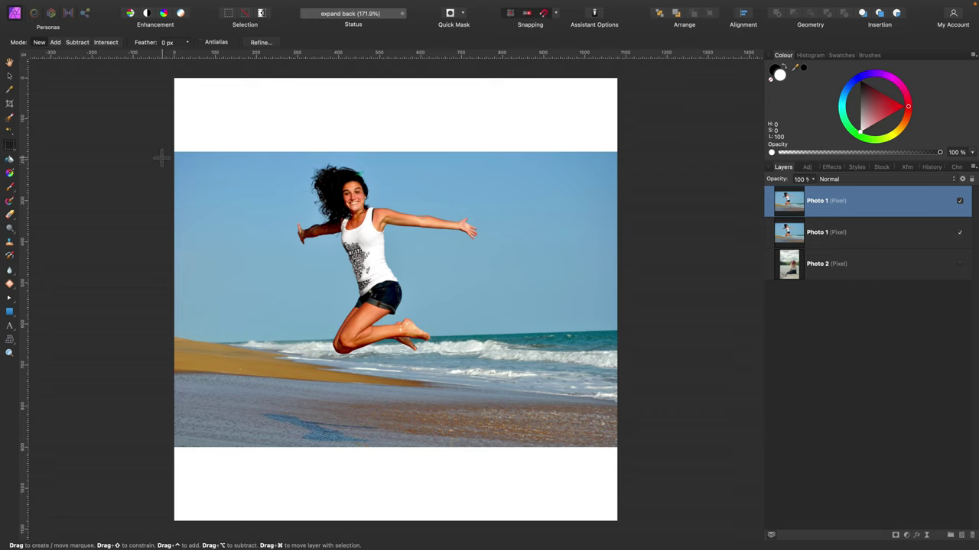
Step: Stretch a thin strip of sky from the photo's top up to the canvas top edge
{"action": "left_click_drag", "start_coordinate": [424, 158], "coordinate": [634, 153]}
{"action": "left_click", "coordinate": [12, 77]}
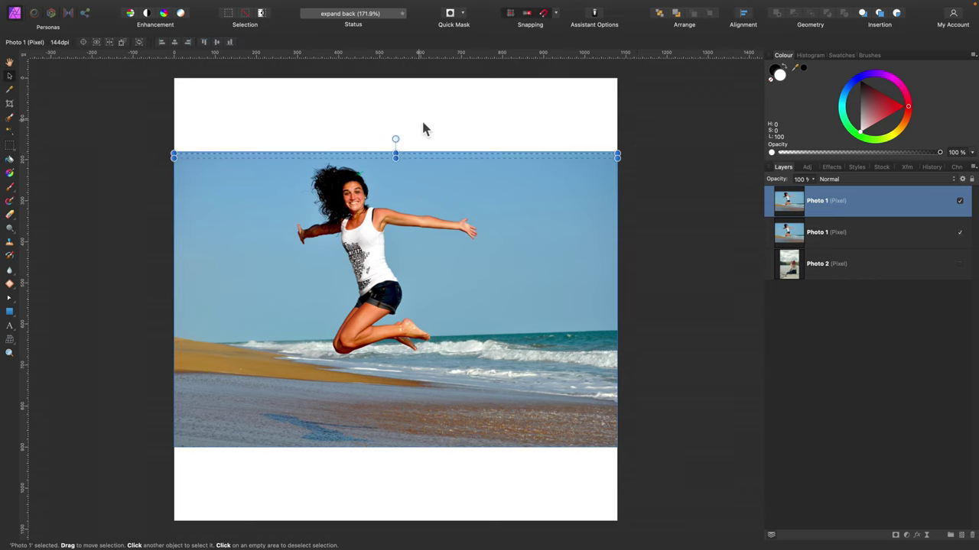
{"action": "left_click_drag", "start_coordinate": [395, 156], "coordinate": [395, 68]}
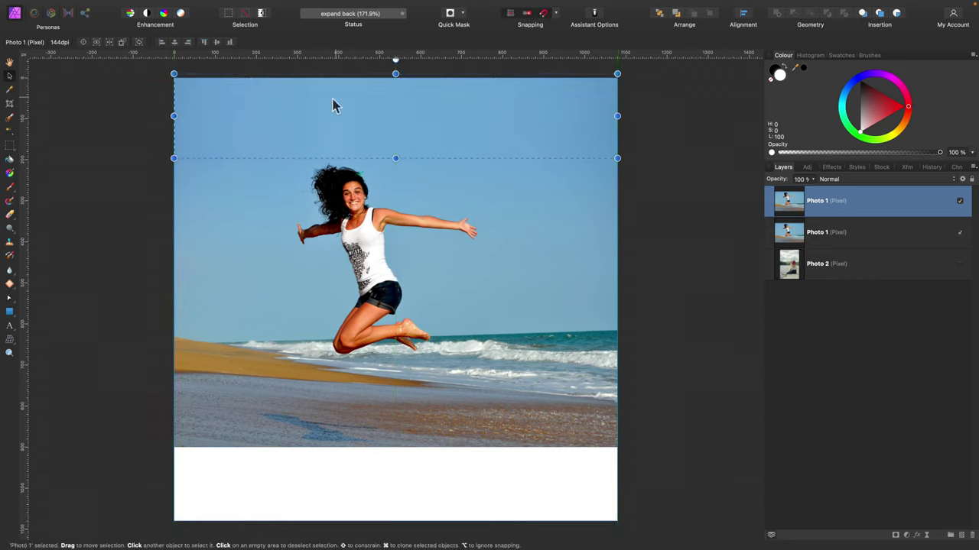
{"action": "left_click", "coordinate": [10, 147]}
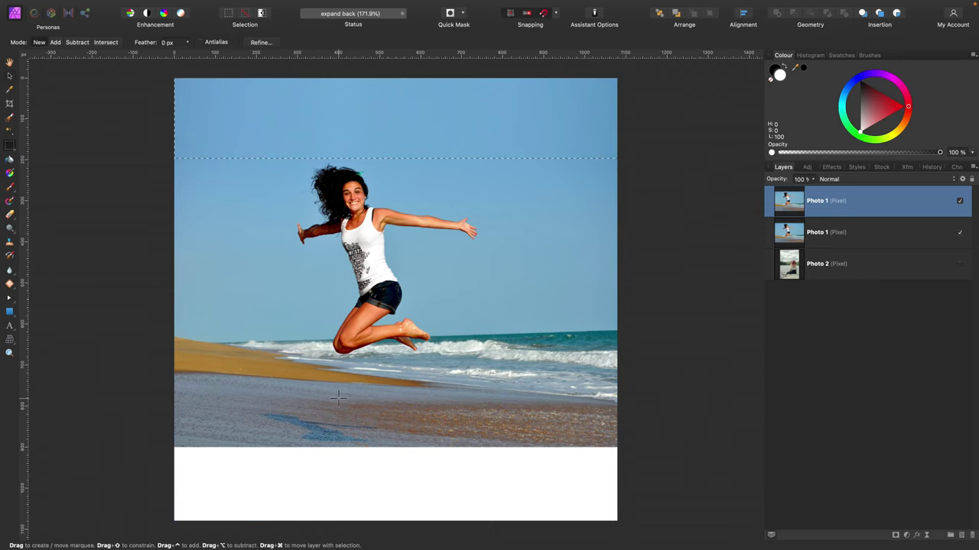
{"action": "scroll", "coordinate": [228, 433], "scroll_direction": "up", "scroll_amount": 1}
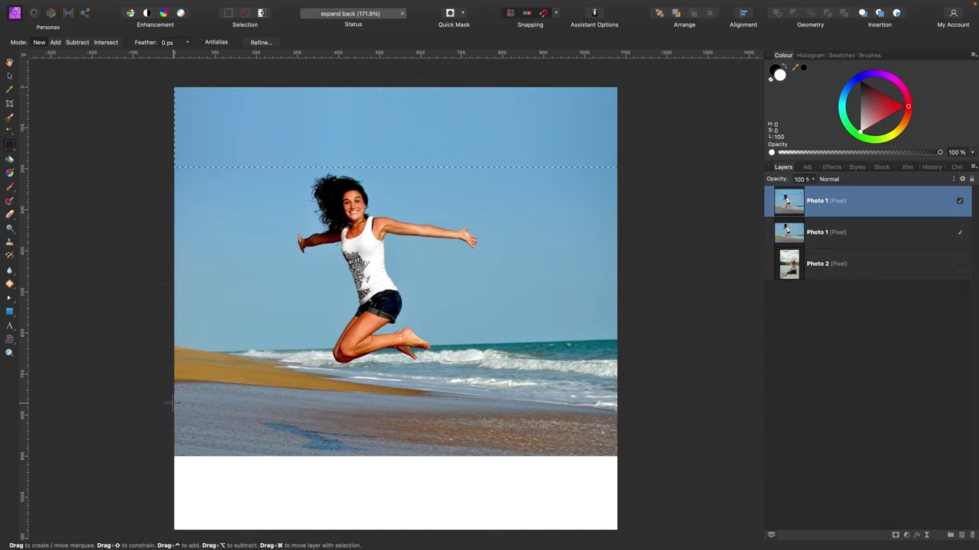
Step: Stretch the bottom strip of sand down to the canvas edge, then deselect
{"action": "left_click_drag", "start_coordinate": [298, 426], "coordinate": [650, 454]}
{"action": "left_click", "coordinate": [9, 75]}
{"action": "left_click_drag", "start_coordinate": [396, 456], "coordinate": [408, 423]}
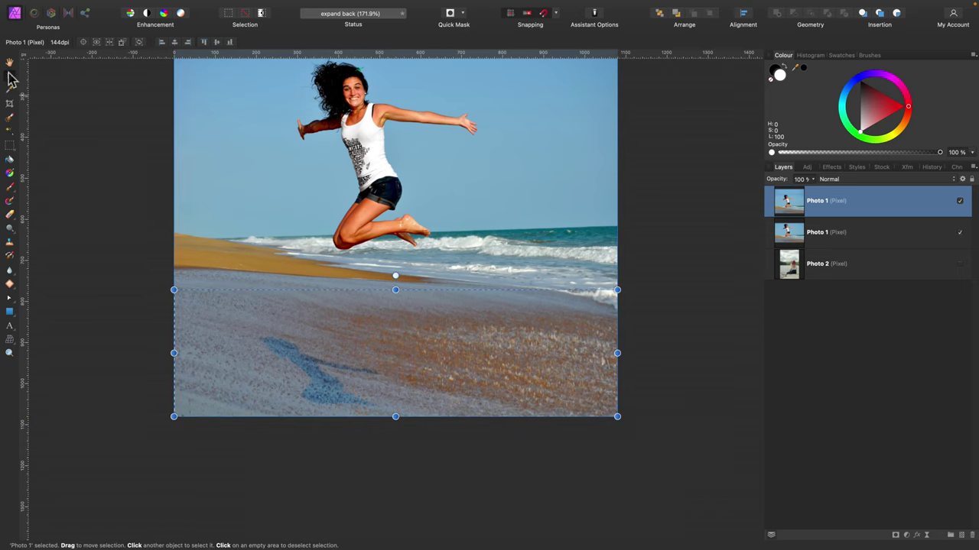
{"action": "left_click", "coordinate": [670, 191]}
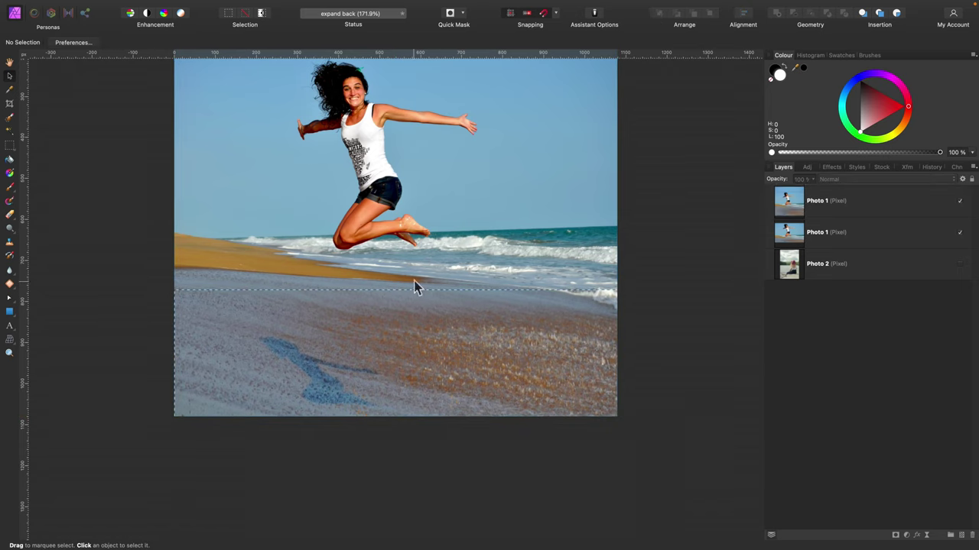
{"action": "key", "text": "super+d"}
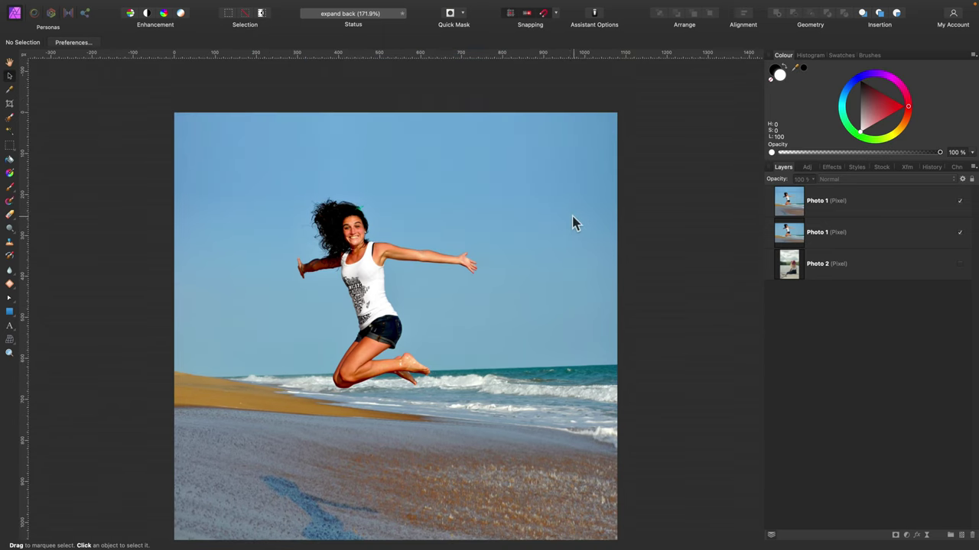
{"action": "scroll", "coordinate": [573, 222], "scroll_direction": "down", "scroll_amount": 3}
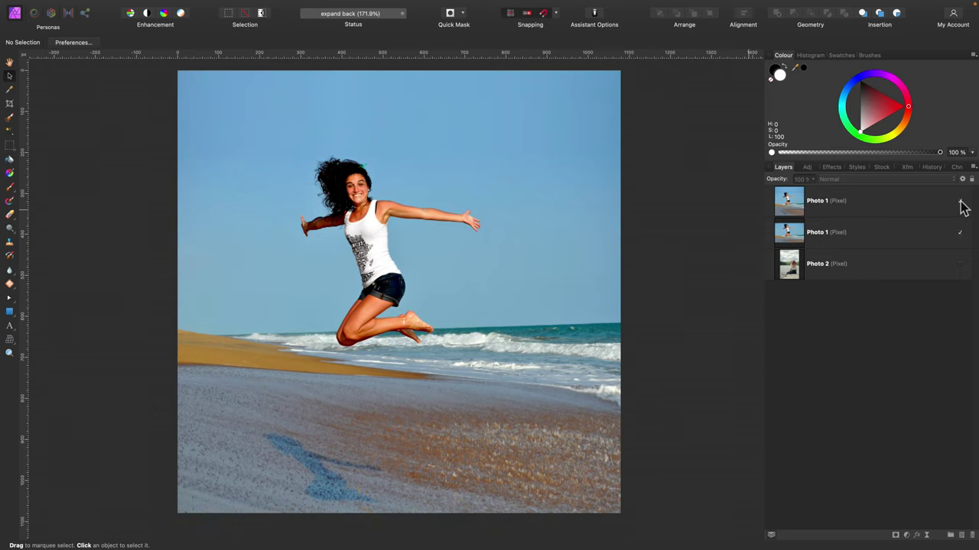
Step: Hide the stretched copy and fill the top white bar of the original Photo 1 with an Inpainting fill
{"action": "left_click", "coordinate": [960, 204]}
{"action": "left_click", "coordinate": [879, 232]}
{"action": "left_click", "coordinate": [10, 134]}
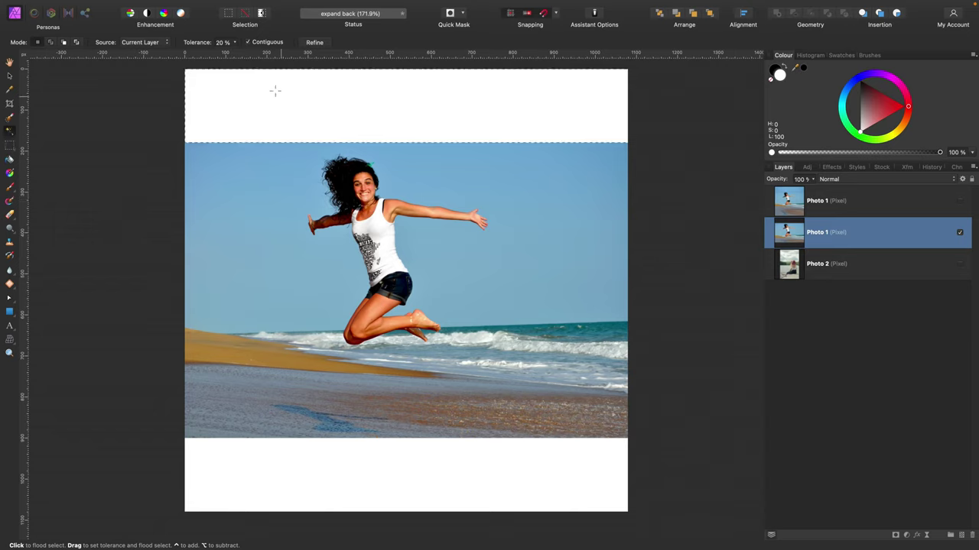
{"action": "mouse_move", "coordinate": [113, 6]}
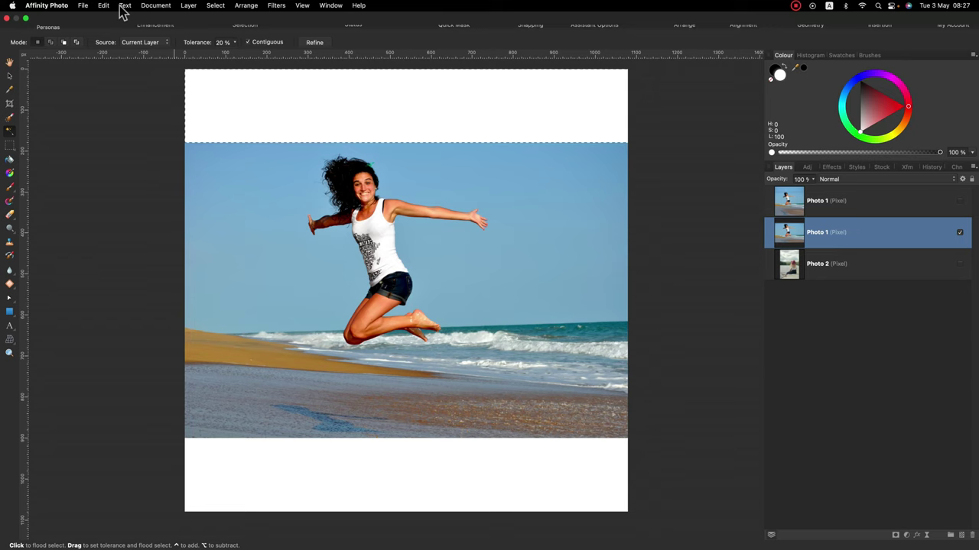
{"action": "left_click", "coordinate": [103, 6]}
{"action": "left_click", "coordinate": [132, 144]}
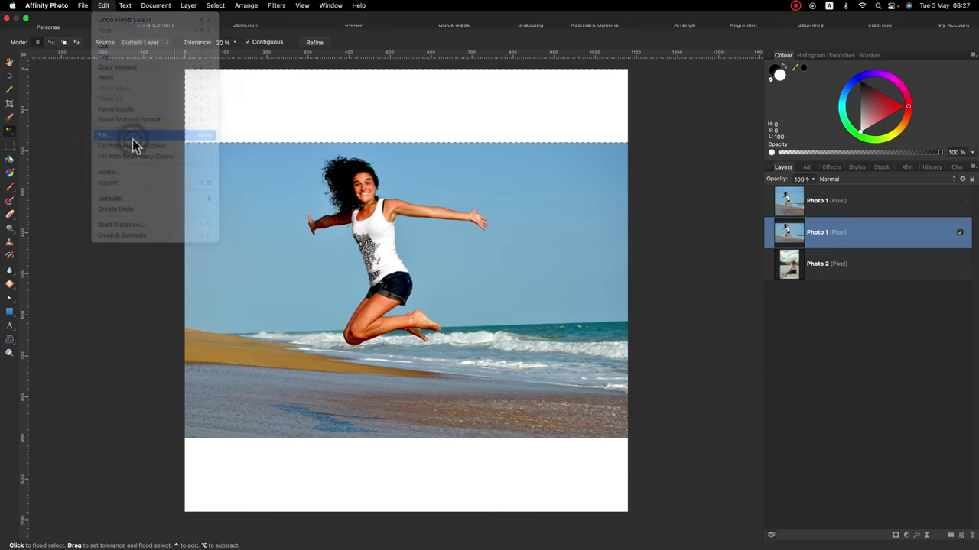
{"action": "left_click_drag", "start_coordinate": [740, 438], "coordinate": [738, 145]}
{"action": "left_click", "coordinate": [677, 180]}
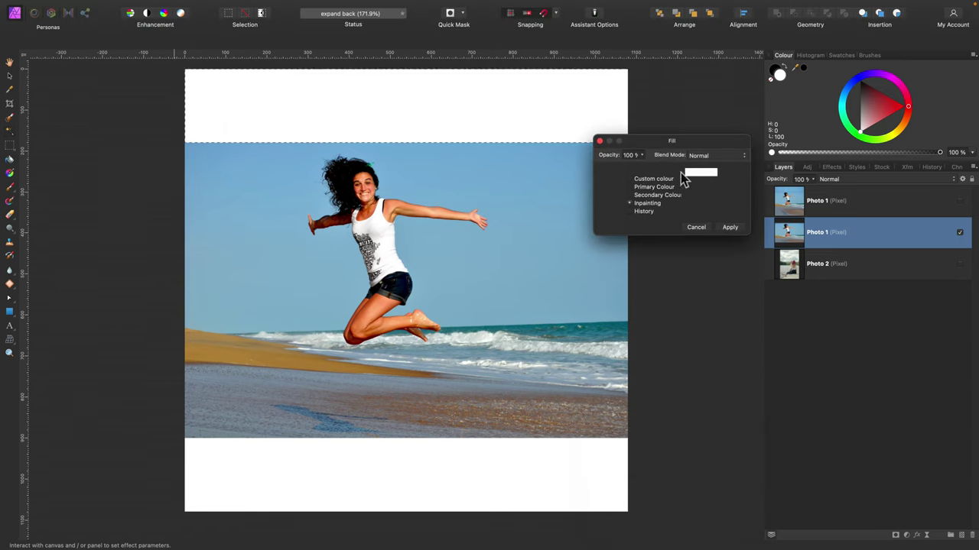
{"action": "left_click", "coordinate": [650, 195]}
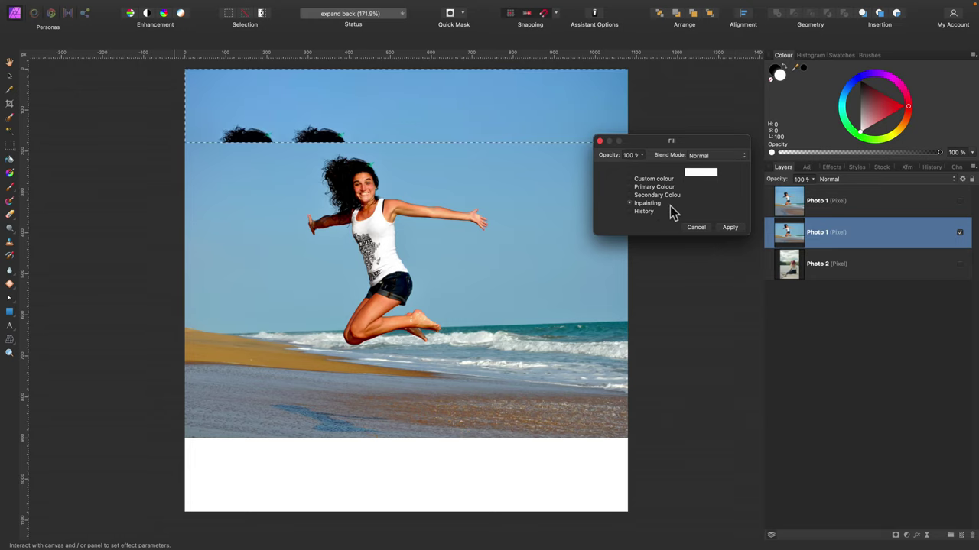
{"action": "left_click", "coordinate": [731, 227]}
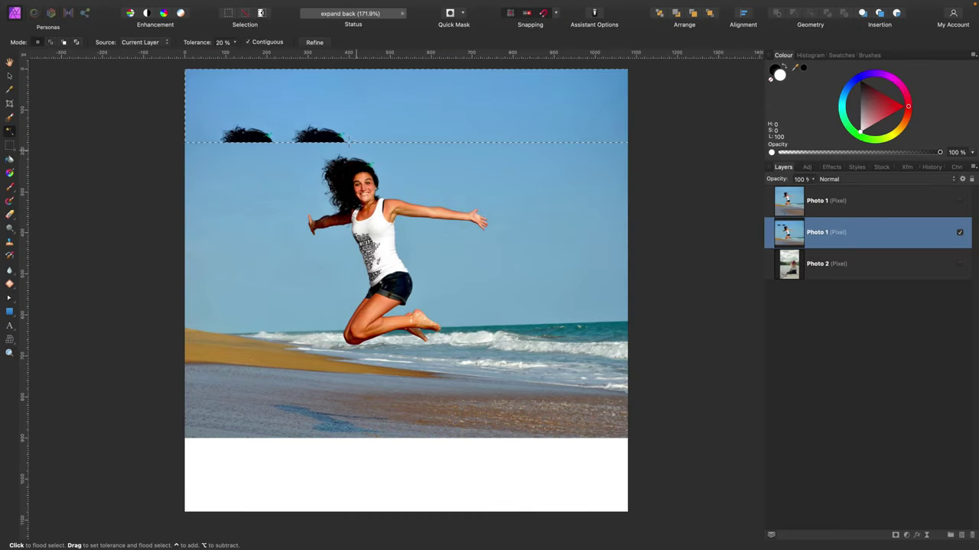
Step: Paint out the left and right dark blobs in the sky with a smaller Inpainting Brush
{"action": "key", "text": "super+d"}
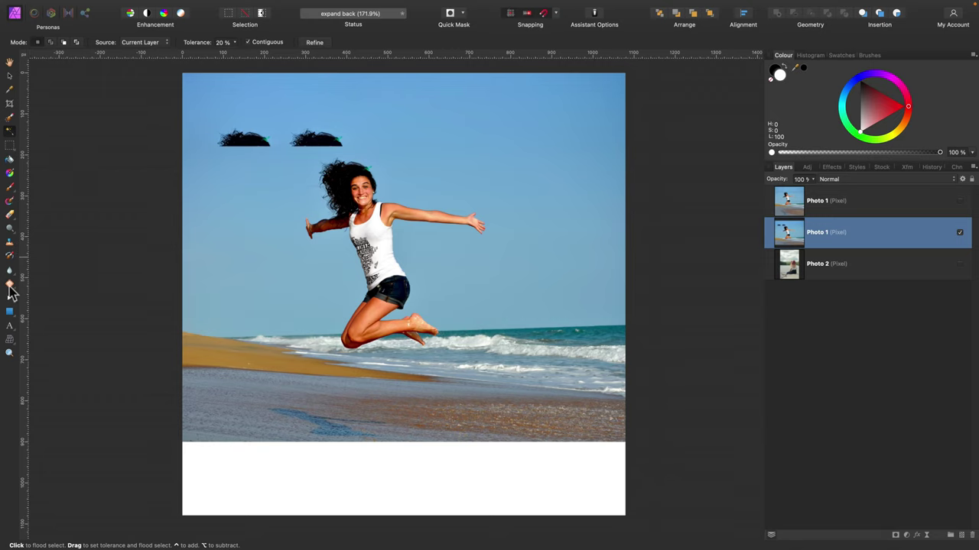
{"action": "mouse_move", "coordinate": [10, 289]}
{"action": "left_mouse_down"}
{"action": "mouse_move", "coordinate": [76, 310]}
{"action": "mouse_move", "coordinate": [72, 321]}
{"action": "left_mouse_up"}
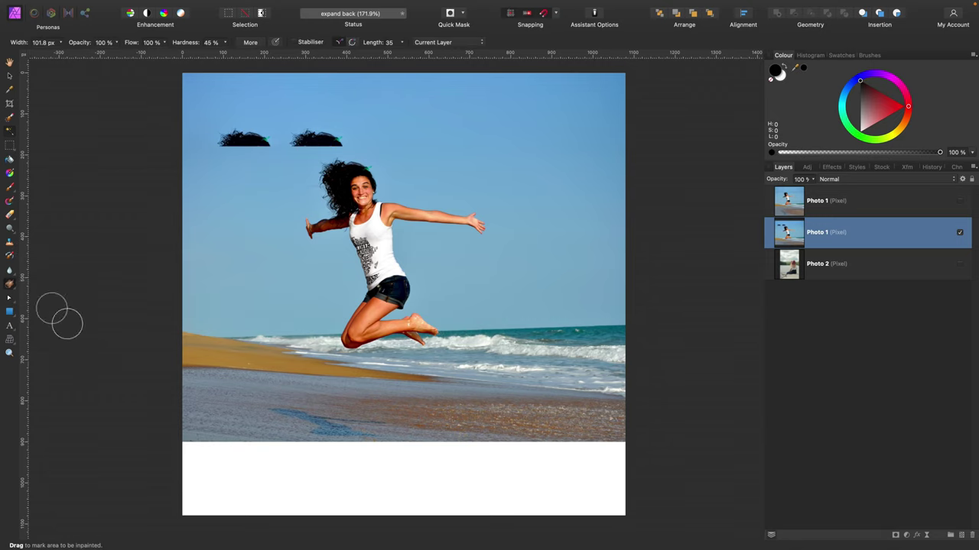
{"action": "key", "text": "bracketleft"}
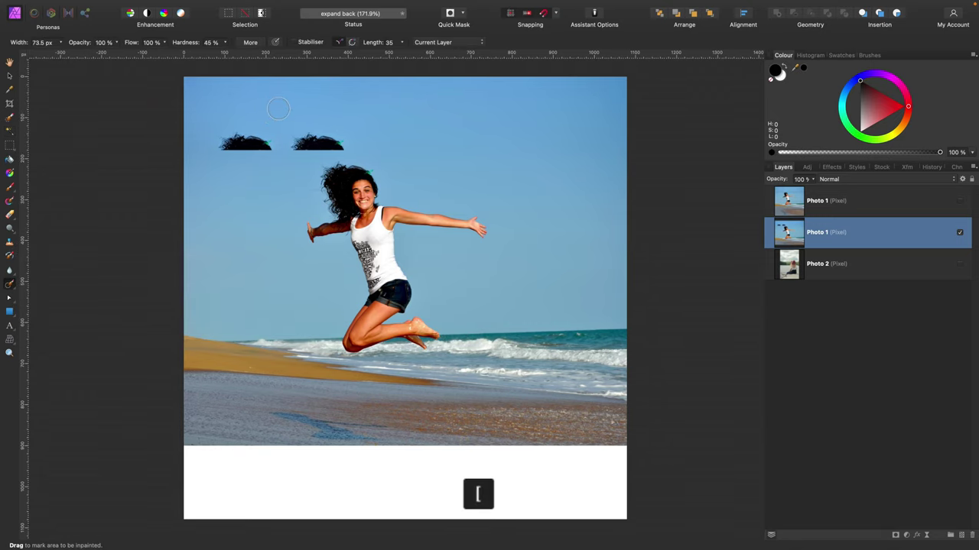
{"action": "mouse_move", "coordinate": [356, 139]}
{"action": "left_mouse_down"}
{"action": "mouse_move", "coordinate": [280, 129]}
{"action": "mouse_move", "coordinate": [336, 136]}
{"action": "left_mouse_up"}
{"action": "mouse_move", "coordinate": [212, 122]}
{"action": "left_mouse_down"}
{"action": "mouse_move", "coordinate": [271, 138]}
{"action": "mouse_move", "coordinate": [230, 145]}
{"action": "mouse_move", "coordinate": [199, 131]}
{"action": "mouse_move", "coordinate": [219, 127]}
{"action": "left_mouse_up"}
{"action": "scroll", "coordinate": [191, 131], "scroll_direction": "up", "scroll_amount": 1}
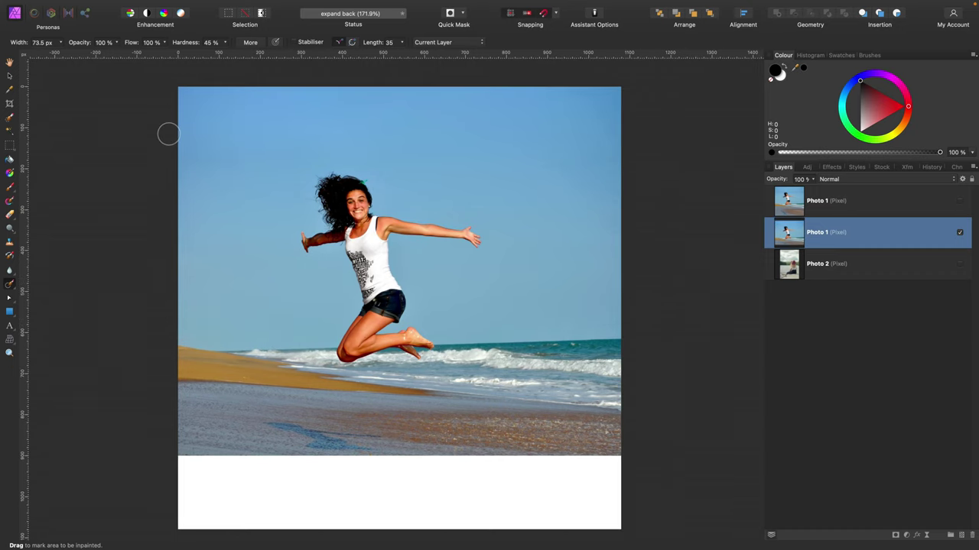
Step: Flood-select the bottom white bar, fill it with Inpainting, then deselect
{"action": "left_click", "coordinate": [10, 133]}
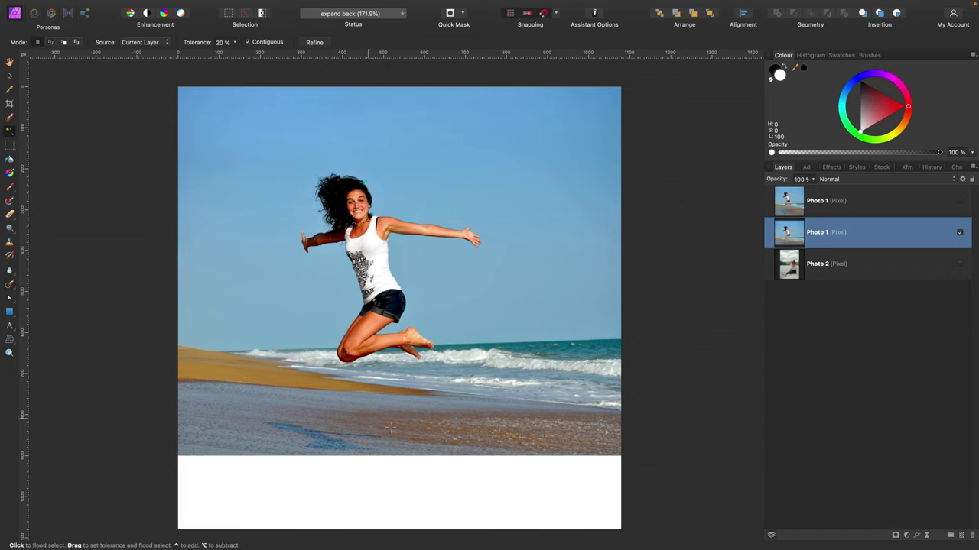
{"action": "scroll", "coordinate": [390, 428], "scroll_direction": "down", "scroll_amount": 3}
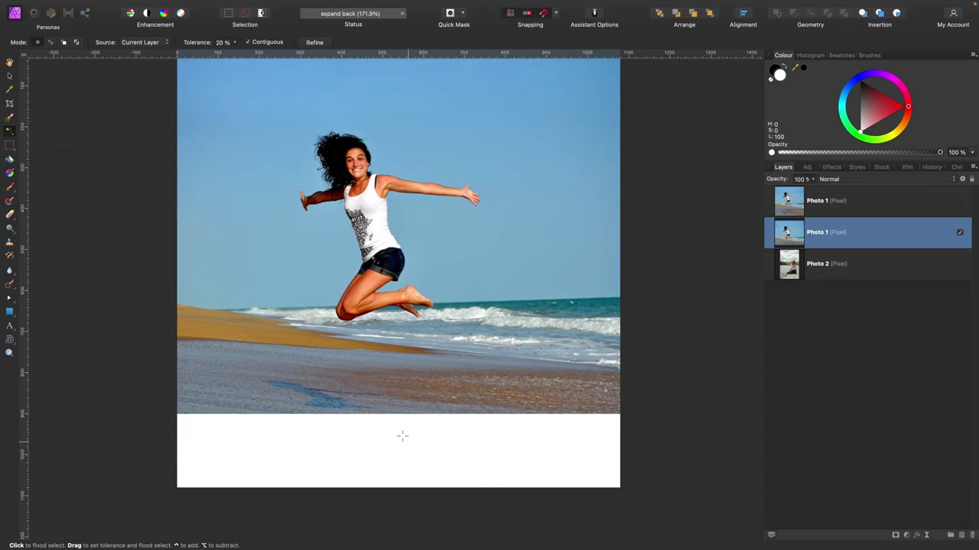
{"action": "left_click", "coordinate": [402, 436]}
{"action": "left_click", "coordinate": [104, 6]}
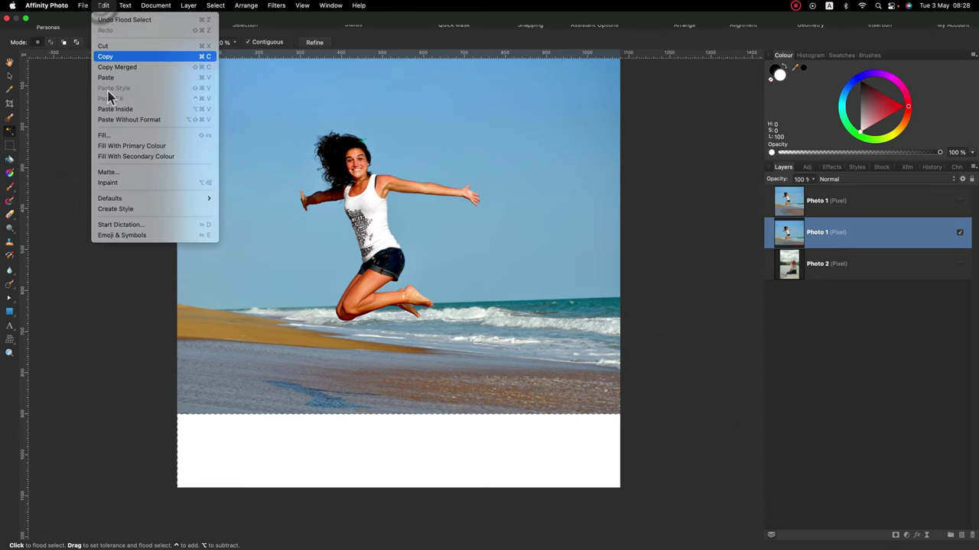
{"action": "left_click", "coordinate": [138, 135]}
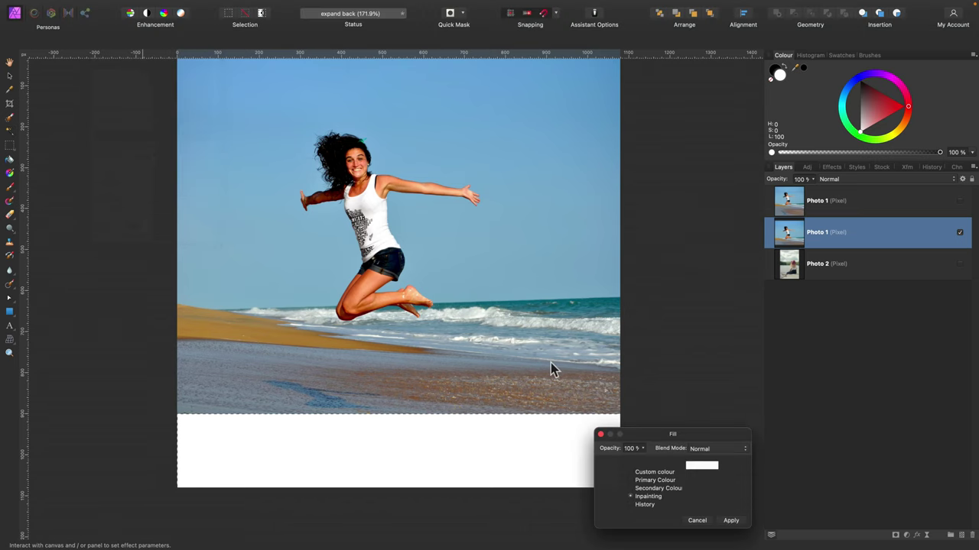
{"action": "left_click", "coordinate": [731, 521]}
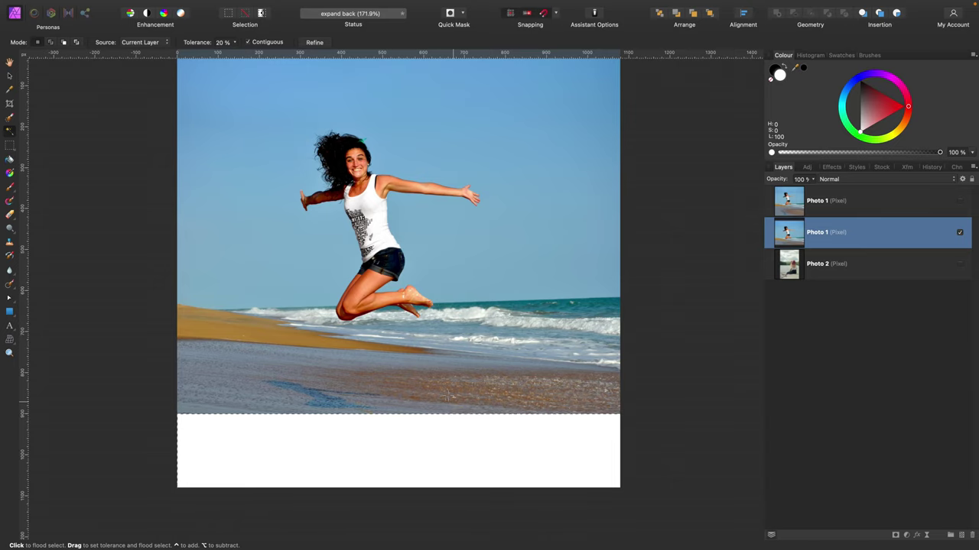
{"action": "key", "text": "alt+shift+BackSpace"}
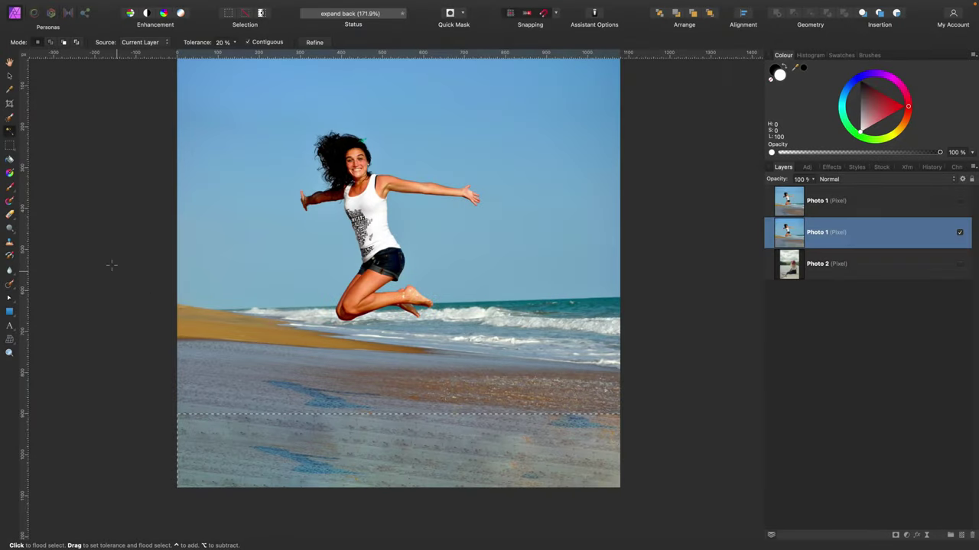
{"action": "key", "text": "super+d"}
Step: Inpaint the blue and rough patches across the lower sand, toggling the original layer to compare
{"action": "left_click", "coordinate": [9, 284]}
{"action": "left_click_drag", "start_coordinate": [542, 411], "coordinate": [592, 419]}
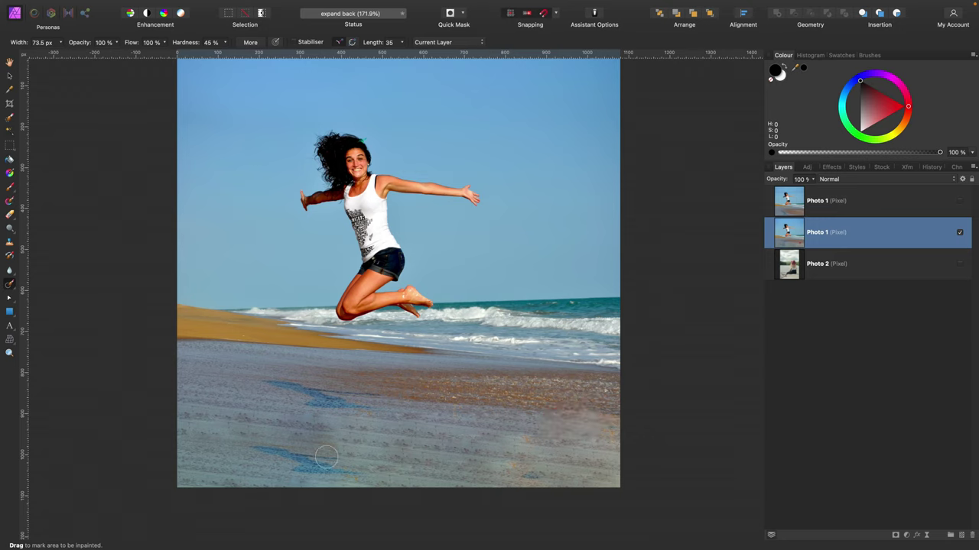
{"action": "mouse_move", "coordinate": [326, 458]}
{"action": "left_mouse_down"}
{"action": "mouse_move", "coordinate": [367, 468]}
{"action": "mouse_move", "coordinate": [271, 465]}
{"action": "mouse_move", "coordinate": [283, 448]}
{"action": "mouse_move", "coordinate": [243, 437]}
{"action": "left_mouse_up"}
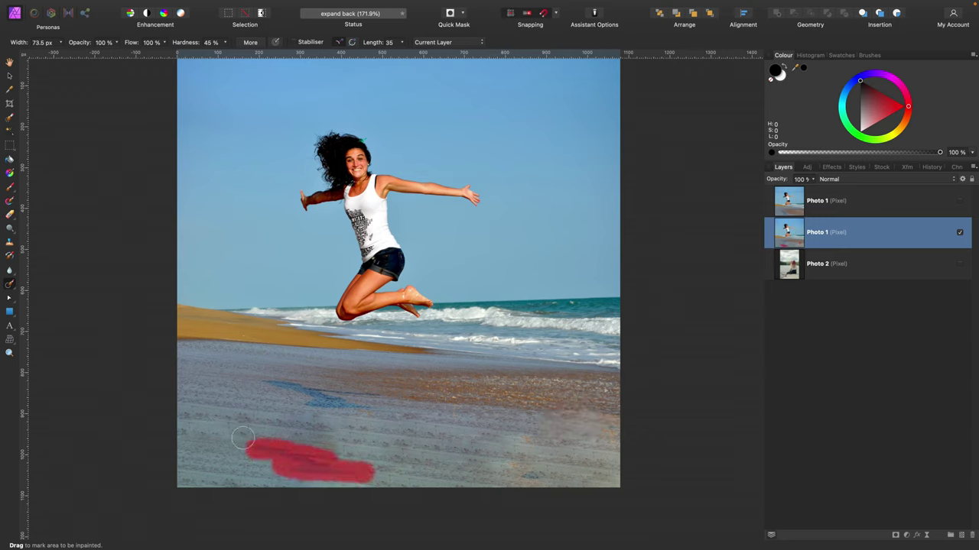
{"action": "left_click_drag", "start_coordinate": [499, 458], "coordinate": [555, 468]}
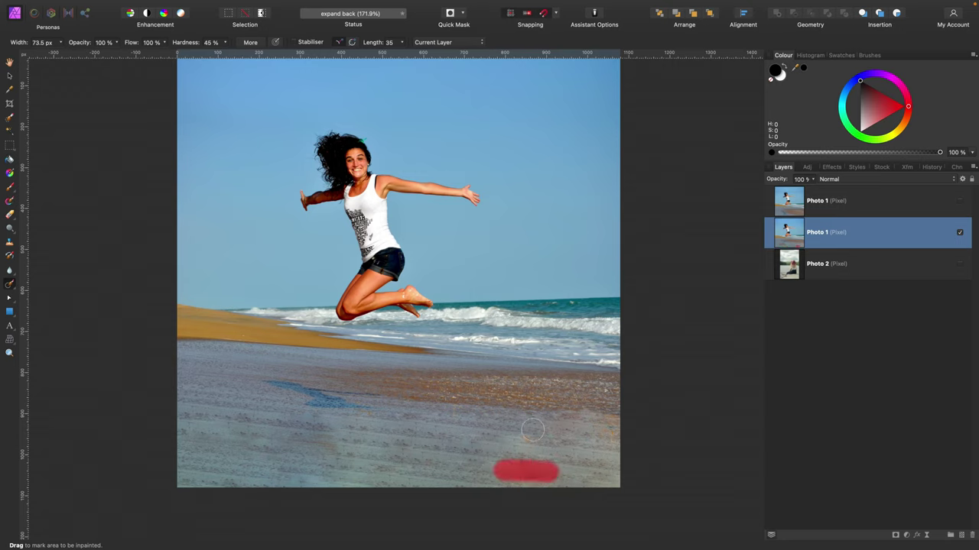
{"action": "left_click_drag", "start_coordinate": [485, 436], "coordinate": [530, 436]}
{"action": "left_click_drag", "start_coordinate": [439, 406], "coordinate": [480, 406]}
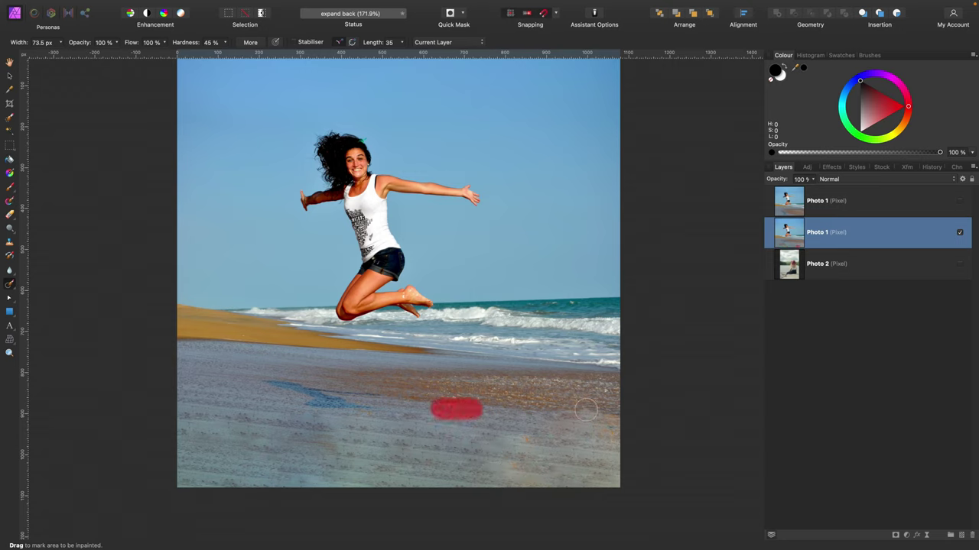
{"action": "left_click_drag", "start_coordinate": [596, 420], "coordinate": [608, 411]}
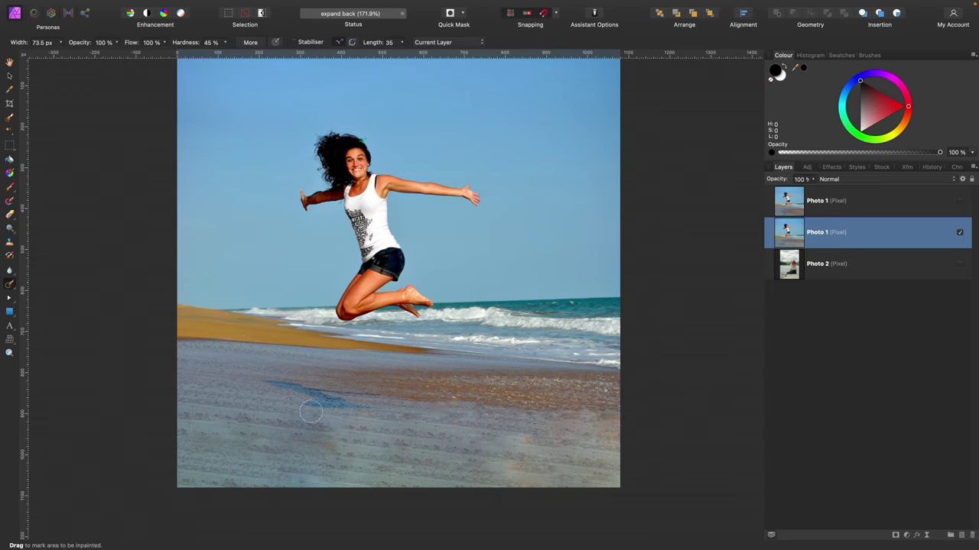
{"action": "left_click_drag", "start_coordinate": [311, 413], "coordinate": [316, 421]}
{"action": "left_click", "coordinate": [960, 202]}
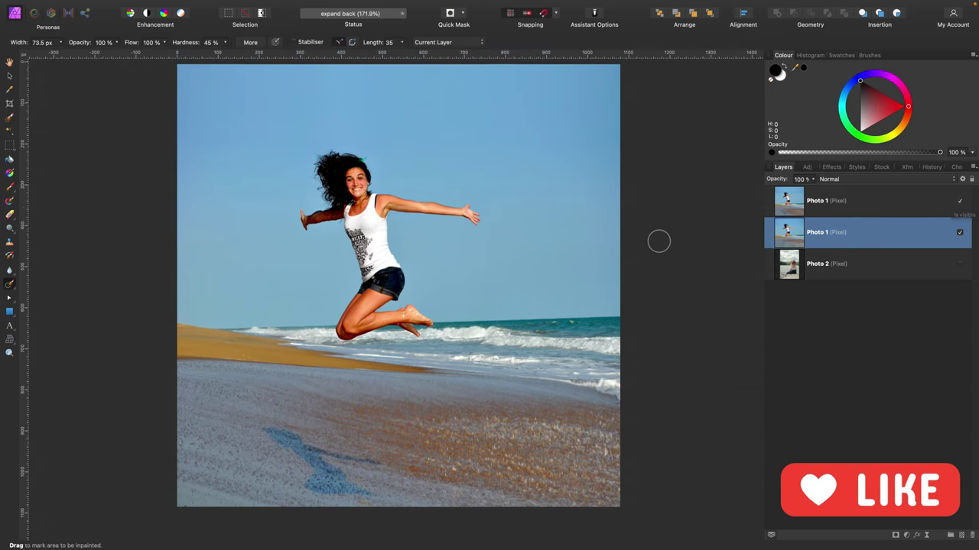
{"action": "left_click", "coordinate": [961, 202]}
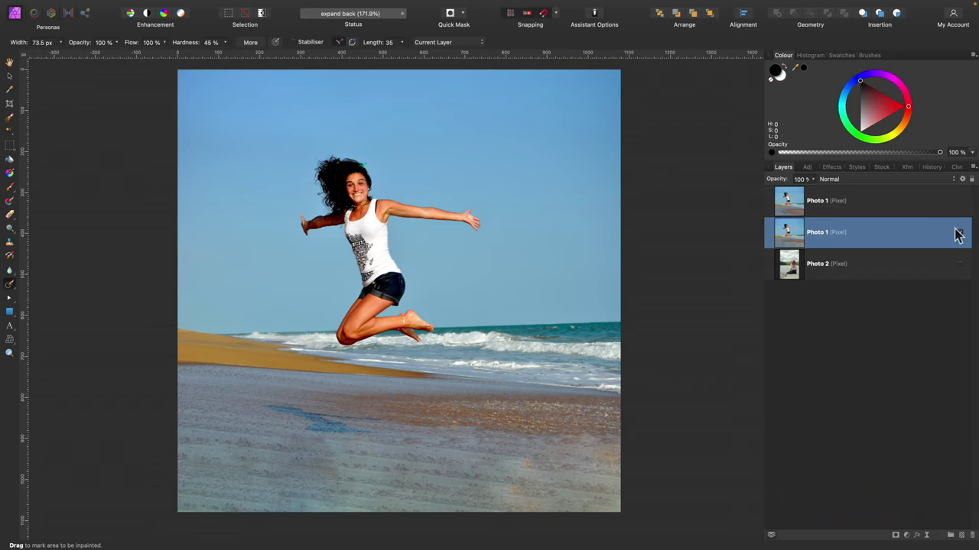
Step: Hide the beach layer, show the Photo 2 dock layer, and duplicate it
{"action": "left_click", "coordinate": [960, 233]}
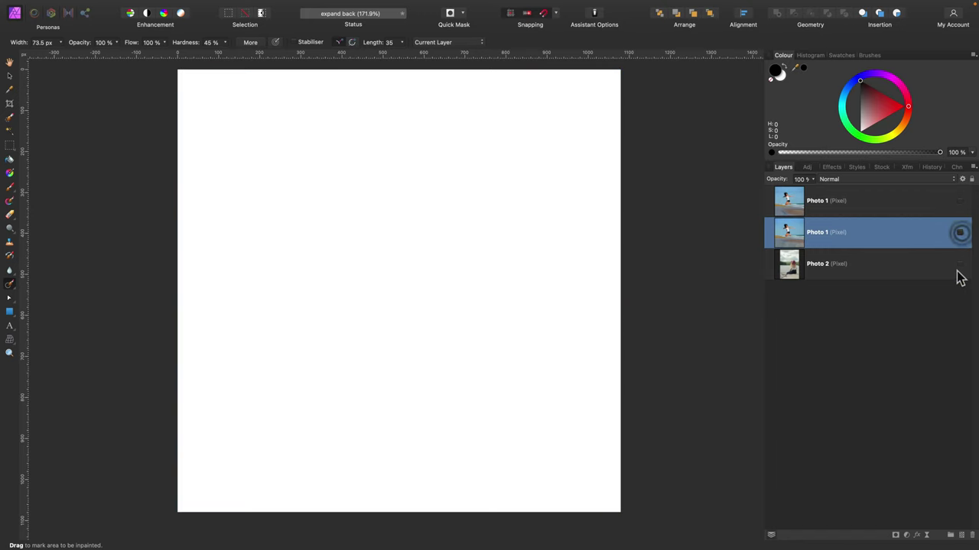
{"action": "left_click", "coordinate": [959, 265]}
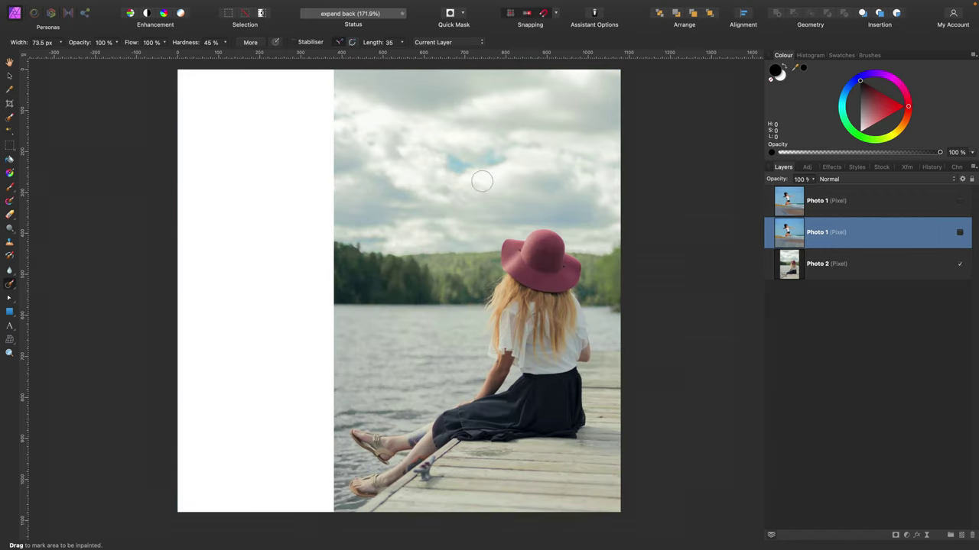
{"action": "left_click", "coordinate": [9, 145]}
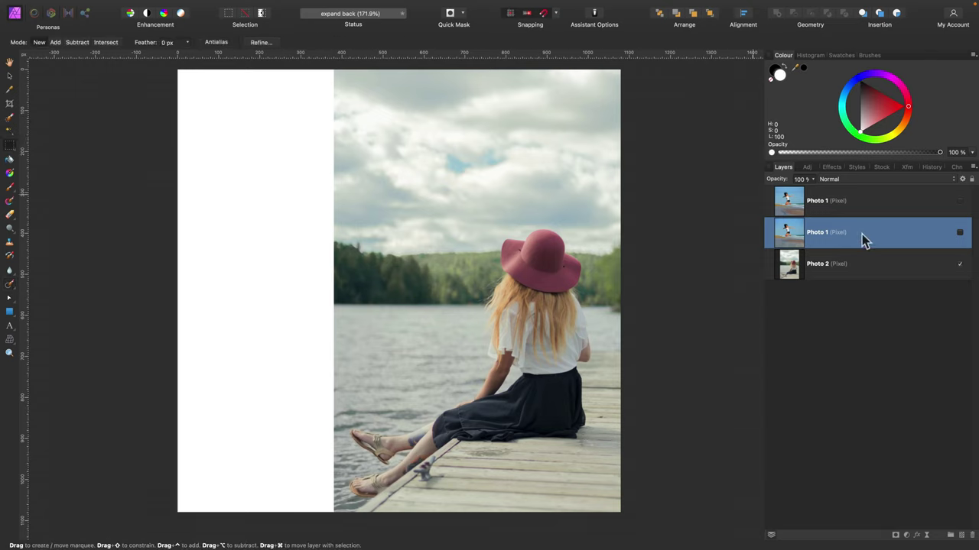
{"action": "right_click", "coordinate": [885, 269]}
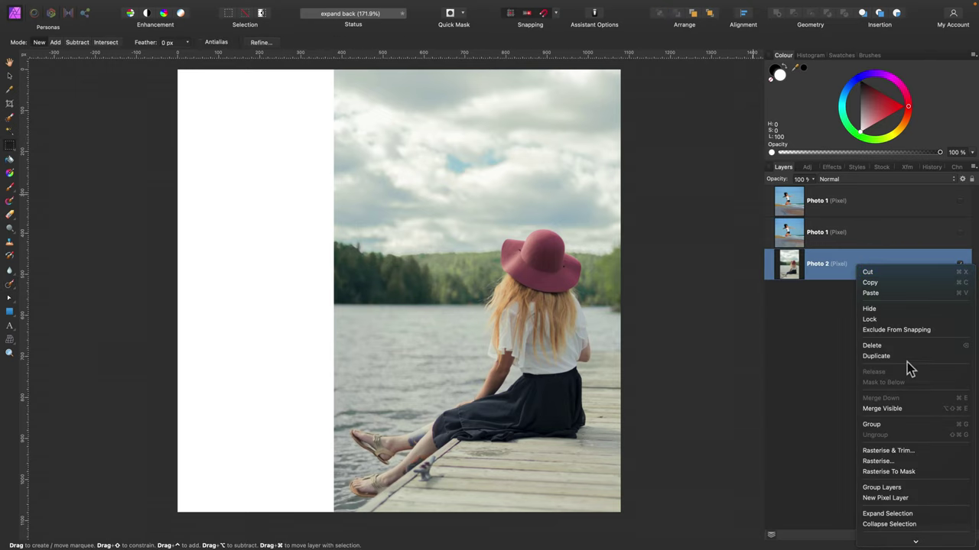
{"action": "left_click", "coordinate": [907, 358]}
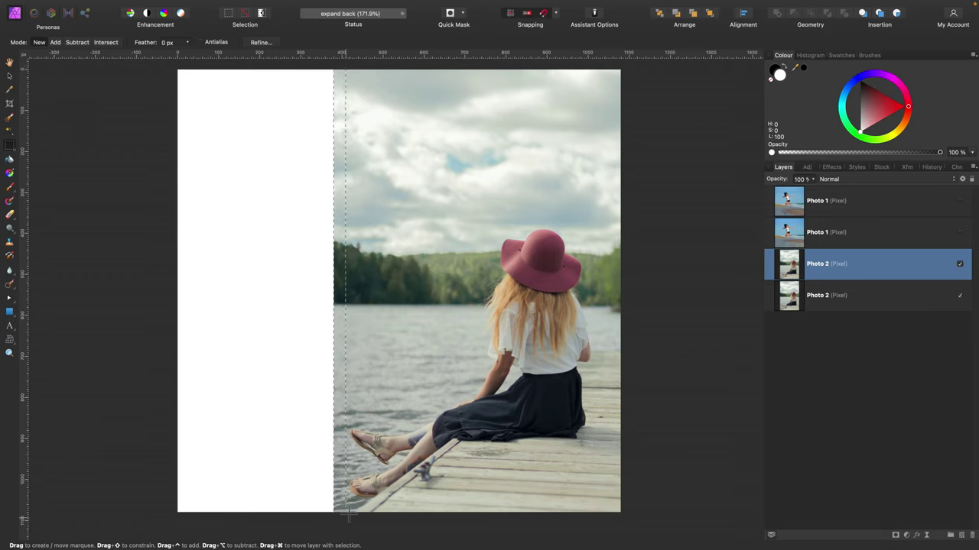
Step: Stretch a thin left-edge strip leftward, undo it, and delete the duplicate Photo 2 layer
{"action": "left_click_drag", "start_coordinate": [343, 512], "coordinate": [347, 516]}
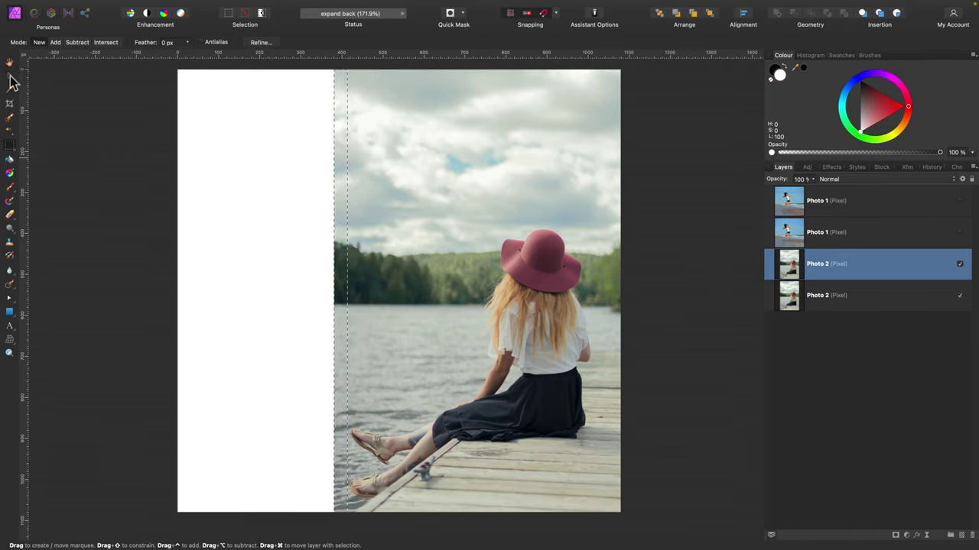
{"action": "left_click", "coordinate": [10, 77]}
{"action": "left_click_drag", "start_coordinate": [331, 290], "coordinate": [162, 305]}
{"action": "key", "text": "super+d"}
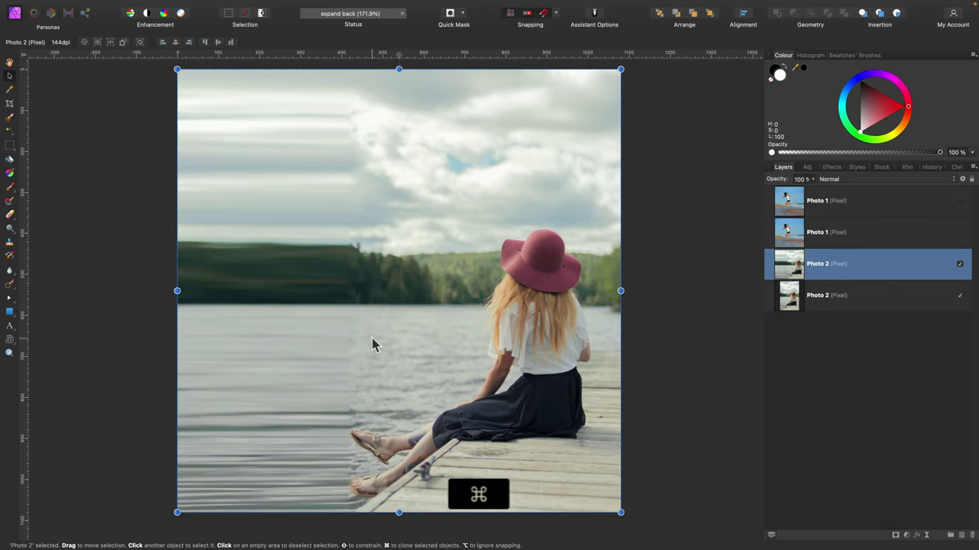
{"action": "key", "text": "super+z"}
{"action": "key", "text": "super+z"}
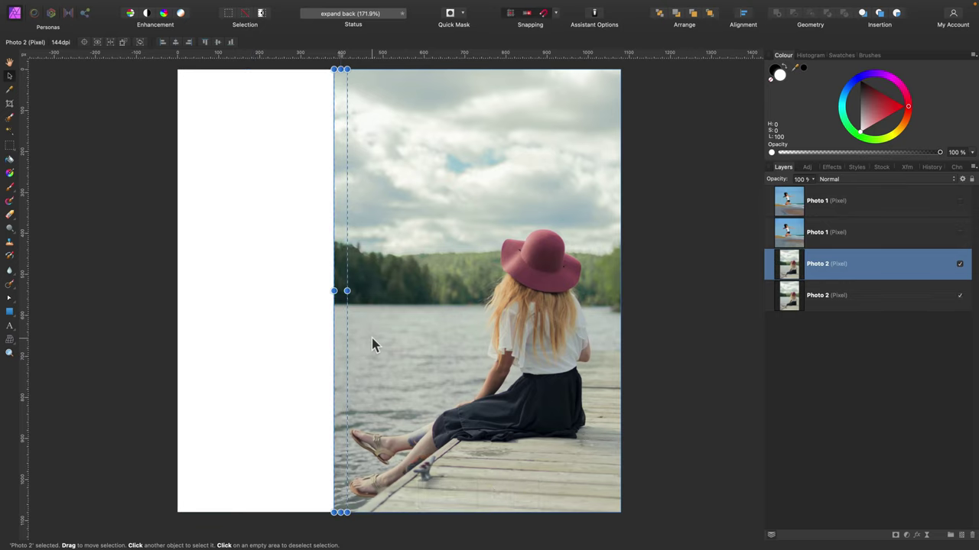
{"action": "key", "text": "super+d"}
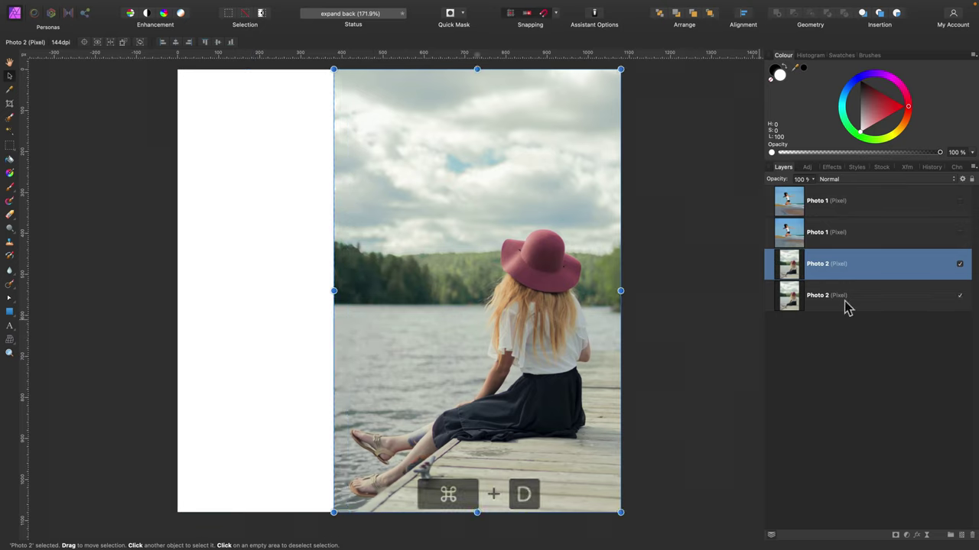
{"action": "left_click", "coordinate": [972, 536]}
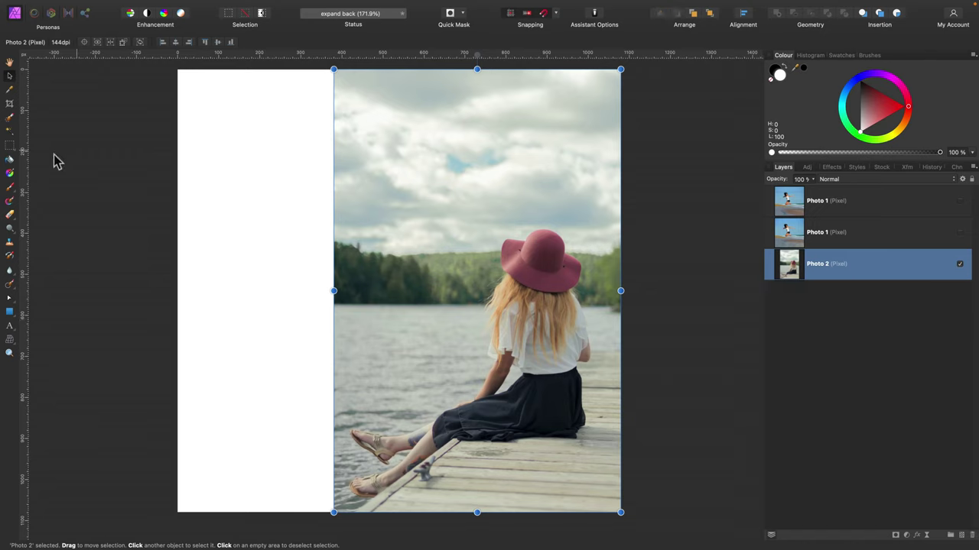
Step: Flood-select the white area left of the dock photo, fill it with Inpainting, then deselect
{"action": "left_click", "coordinate": [9, 132]}
{"action": "left_click", "coordinate": [242, 138]}
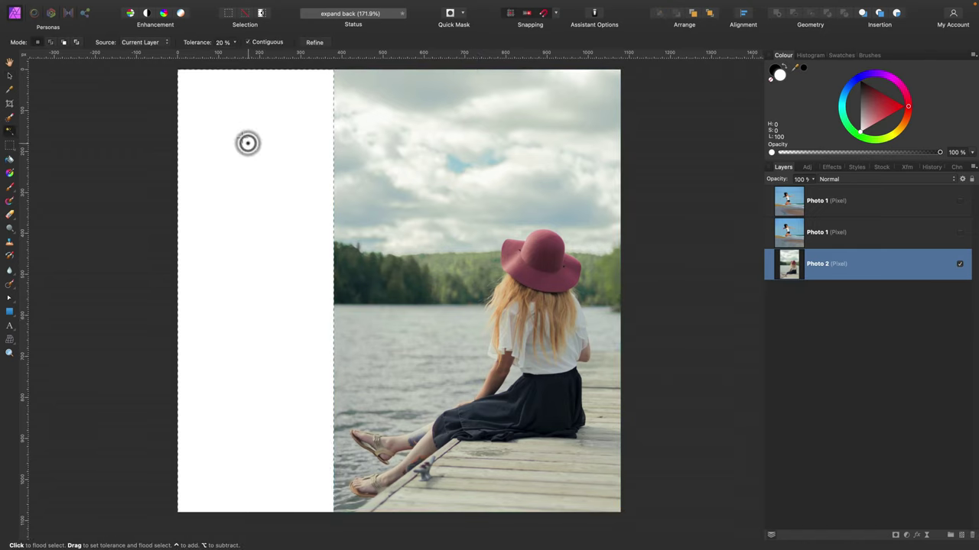
{"action": "mouse_move", "coordinate": [127, 2]}
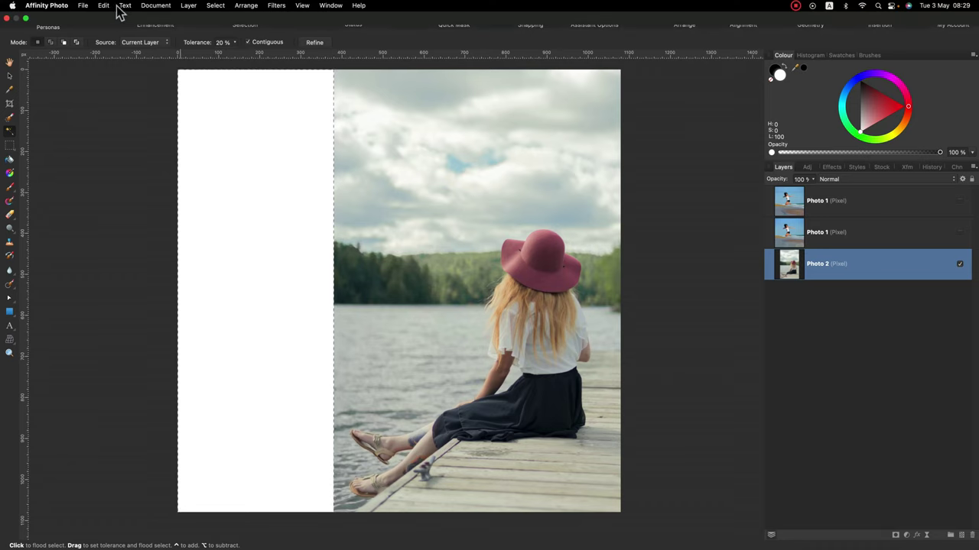
{"action": "left_click", "coordinate": [104, 7]}
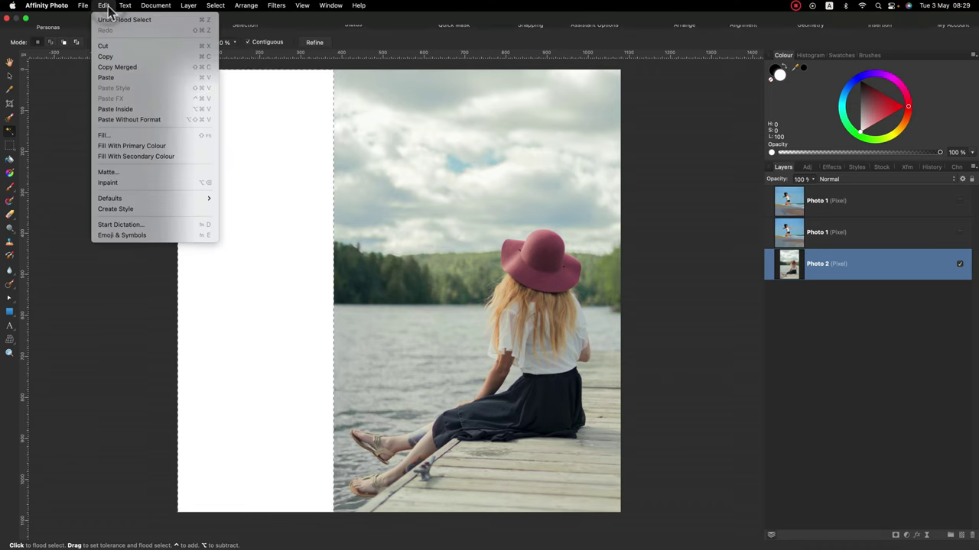
{"action": "left_click", "coordinate": [115, 136]}
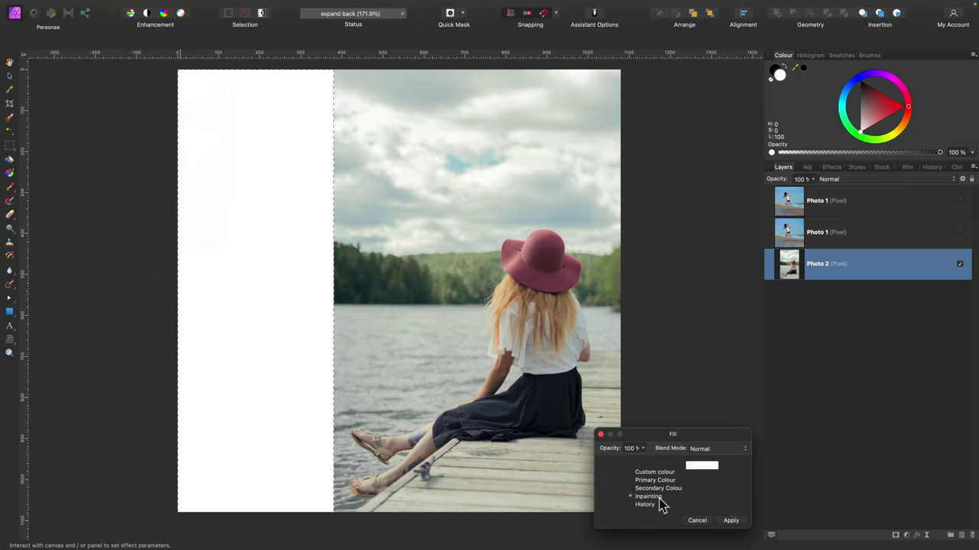
{"action": "left_click", "coordinate": [733, 522]}
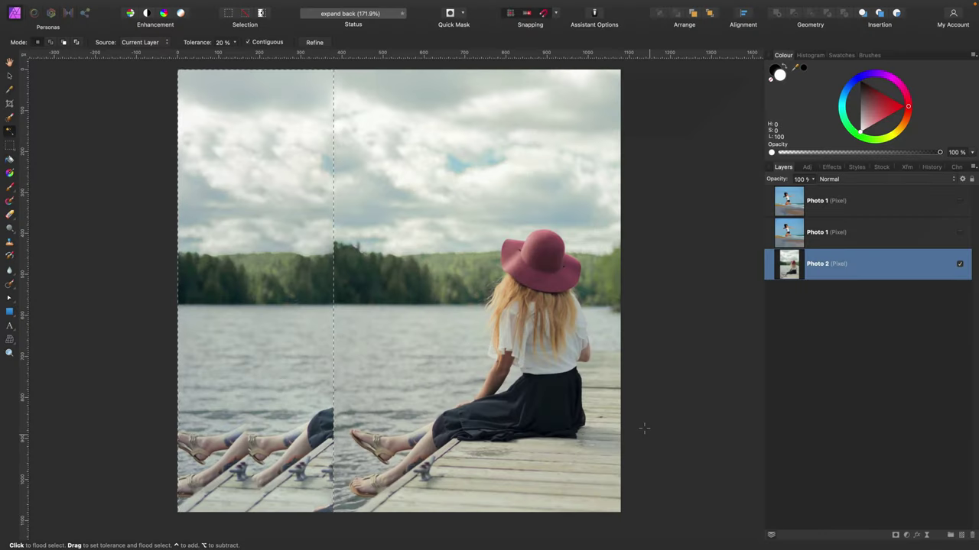
{"action": "key", "text": "super+d"}
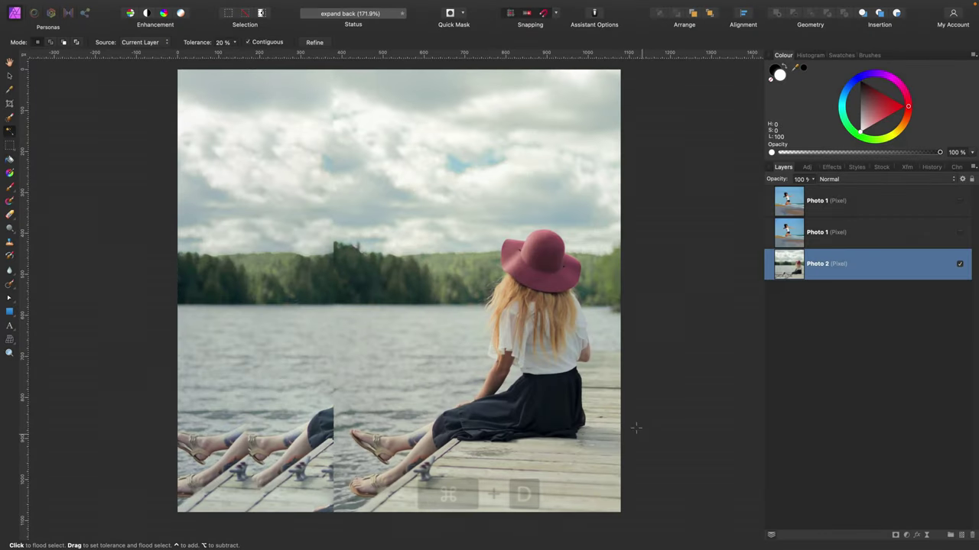
Step: Inpaint the seam running through the sky, treeline and water
{"action": "left_click", "coordinate": [10, 290]}
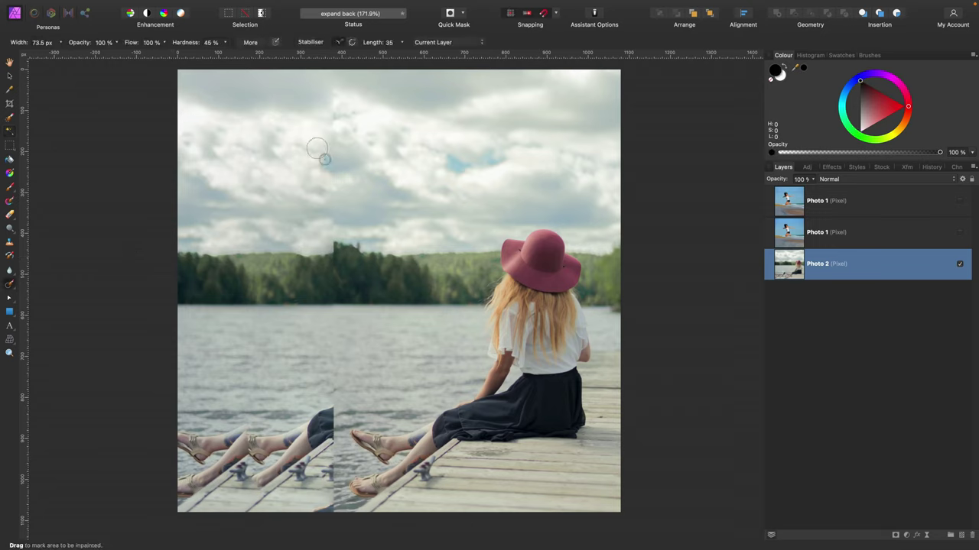
{"action": "left_click_drag", "start_coordinate": [317, 150], "coordinate": [328, 160]}
{"action": "left_click_drag", "start_coordinate": [328, 243], "coordinate": [337, 252]}
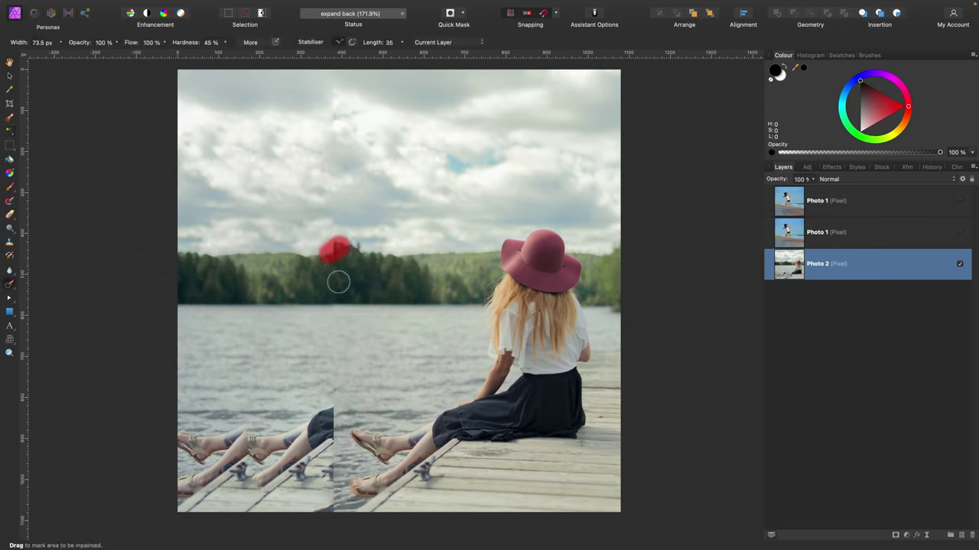
{"action": "left_click_drag", "start_coordinate": [319, 291], "coordinate": [326, 298]}
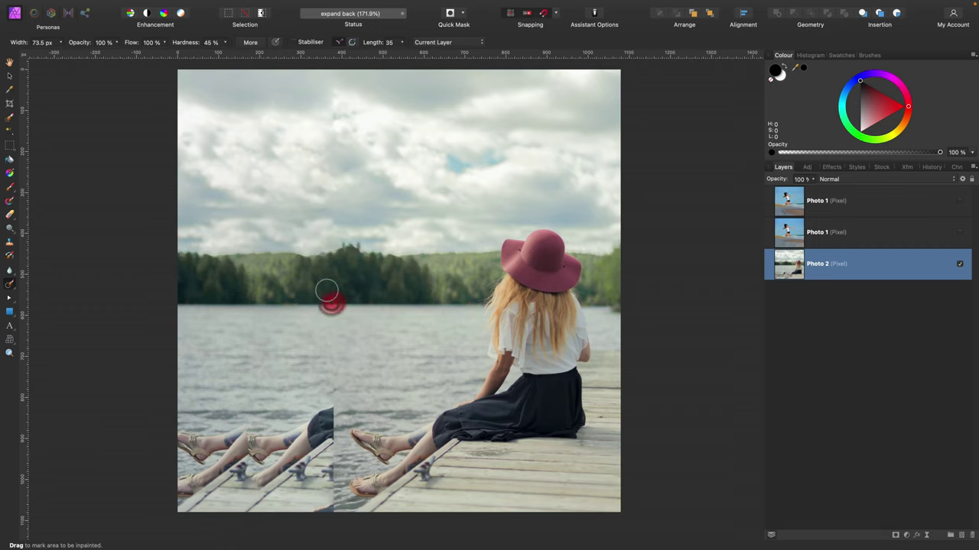
{"action": "mouse_move", "coordinate": [310, 384]}
{"action": "left_mouse_down"}
{"action": "mouse_move", "coordinate": [321, 394]}
{"action": "mouse_move", "coordinate": [280, 412]}
{"action": "mouse_move", "coordinate": [171, 419]}
{"action": "mouse_move", "coordinate": [169, 429]}
{"action": "mouse_move", "coordinate": [221, 433]}
{"action": "mouse_move", "coordinate": [314, 416]}
{"action": "left_mouse_up"}
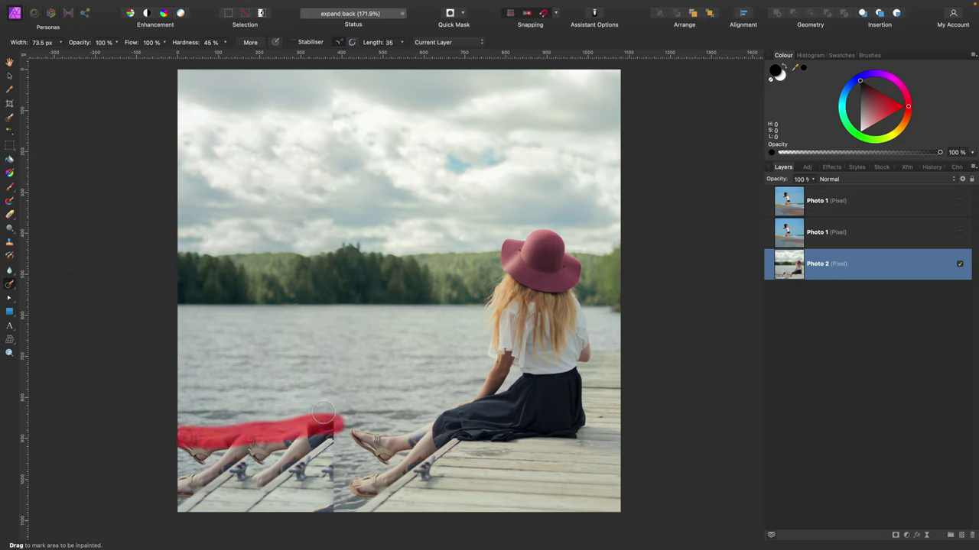
Step: Enlarge the brush and inpaint away the duplicated legs and dock at lower left
{"action": "key", "text": "bracketright"}
{"action": "key", "text": "bracketright"}
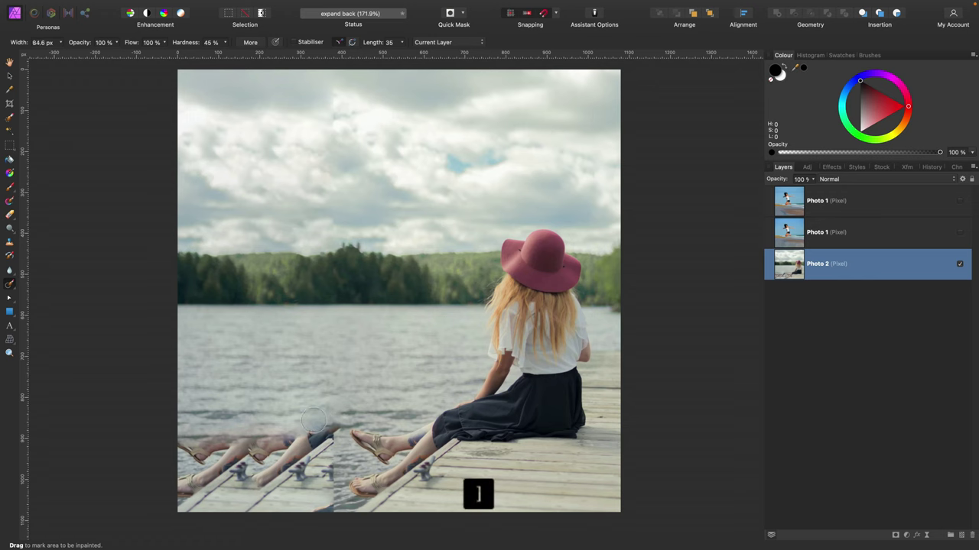
{"action": "mouse_move", "coordinate": [336, 427]}
{"action": "left_mouse_down"}
{"action": "mouse_move", "coordinate": [153, 422]}
{"action": "mouse_move", "coordinate": [163, 437]}
{"action": "mouse_move", "coordinate": [321, 451]}
{"action": "mouse_move", "coordinate": [302, 466]}
{"action": "mouse_move", "coordinate": [276, 446]}
{"action": "mouse_move", "coordinate": [229, 476]}
{"action": "left_mouse_up"}
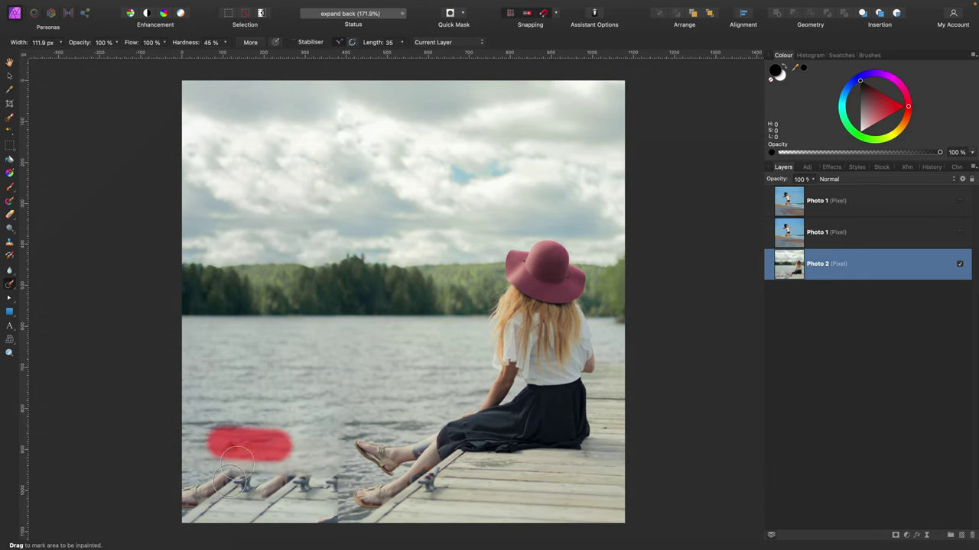
{"action": "mouse_move", "coordinate": [329, 473]}
{"action": "left_mouse_down"}
{"action": "mouse_move", "coordinate": [167, 484]}
{"action": "mouse_move", "coordinate": [333, 504]}
{"action": "mouse_move", "coordinate": [141, 494]}
{"action": "mouse_move", "coordinate": [201, 519]}
{"action": "mouse_move", "coordinate": [282, 516]}
{"action": "mouse_move", "coordinate": [149, 513]}
{"action": "left_mouse_up"}
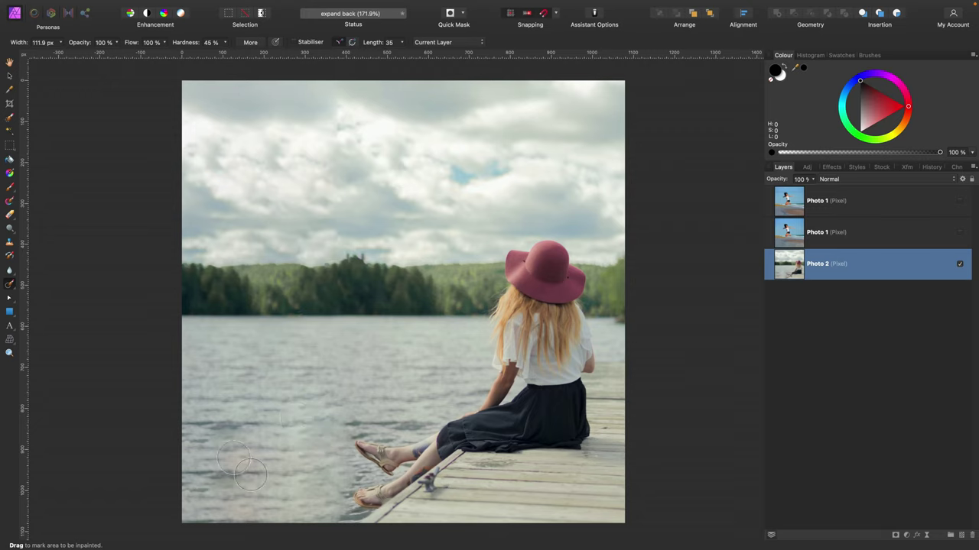
Step: Inpaint the five leftover blotches in the lower-left water, including the mark near the feet
{"action": "left_click", "coordinate": [198, 424]}
{"action": "left_click", "coordinate": [247, 471]}
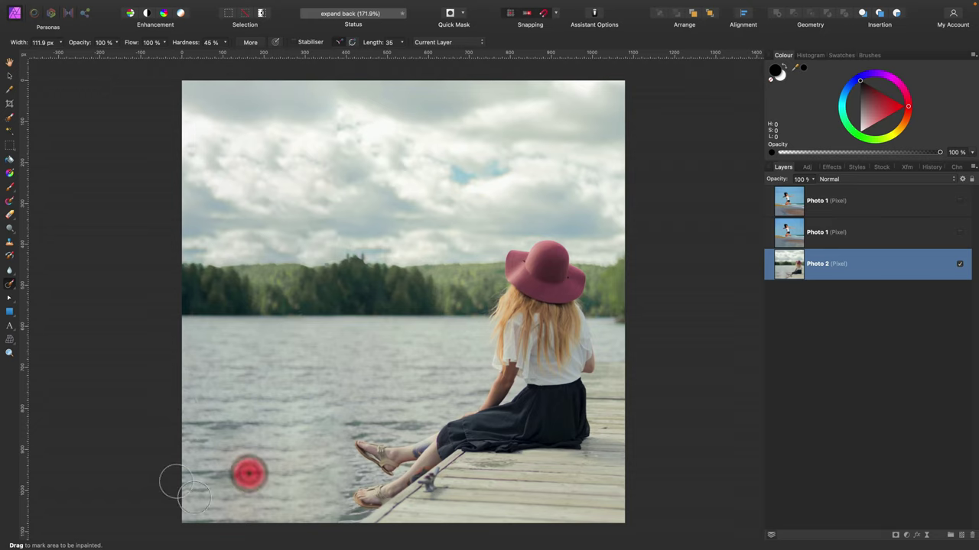
{"action": "left_click", "coordinate": [203, 471]}
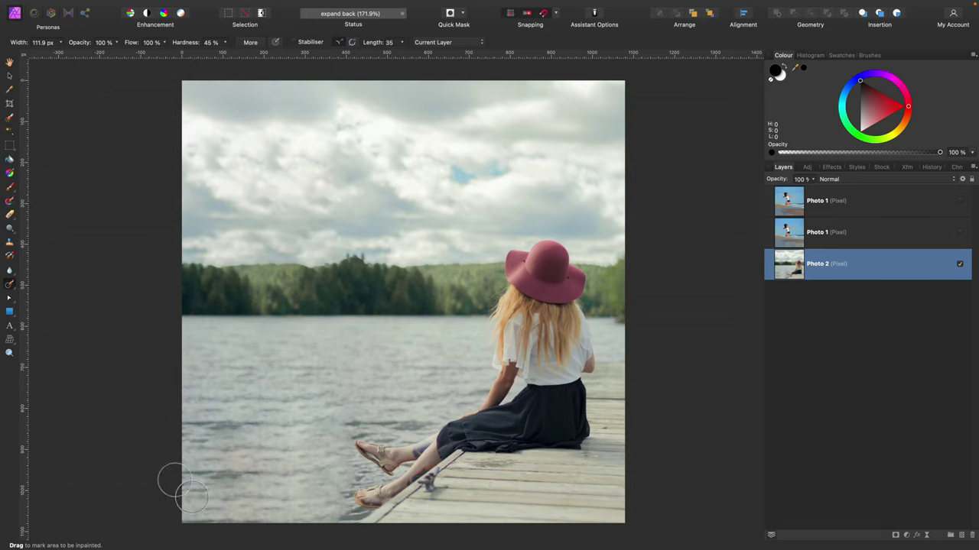
{"action": "left_click", "coordinate": [228, 477]}
{"action": "left_click", "coordinate": [277, 487]}
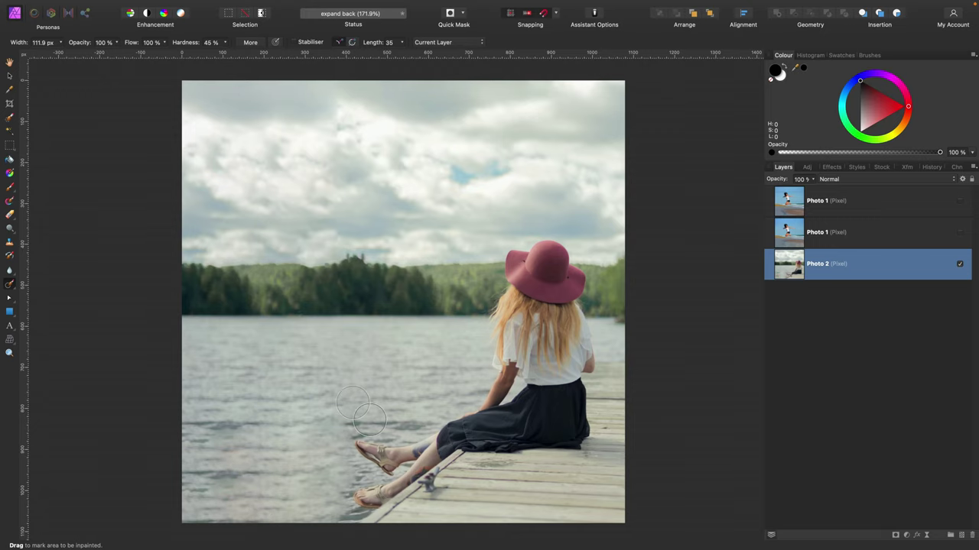